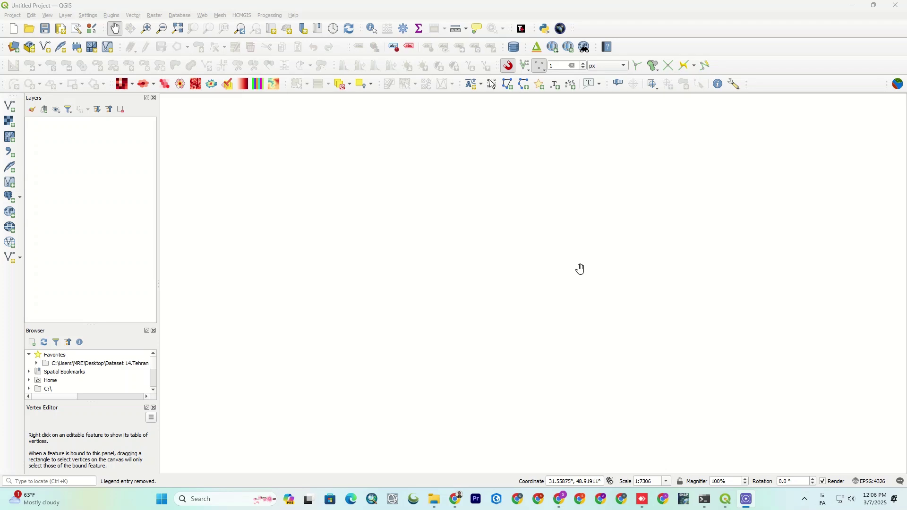
# Step: Find the Deepness plugin in the Plugin Manager by searching 'deep' and enable it
pyautogui.click(113, 16)
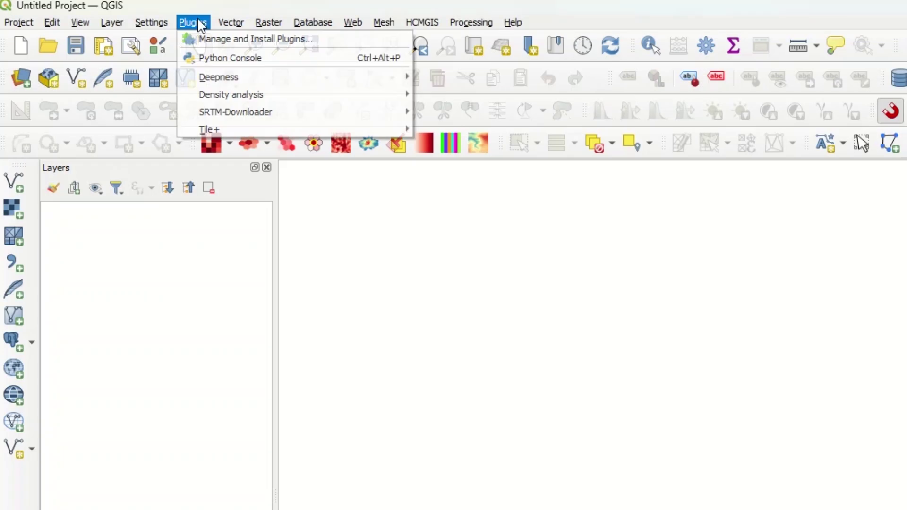
pyautogui.click(289, 38)
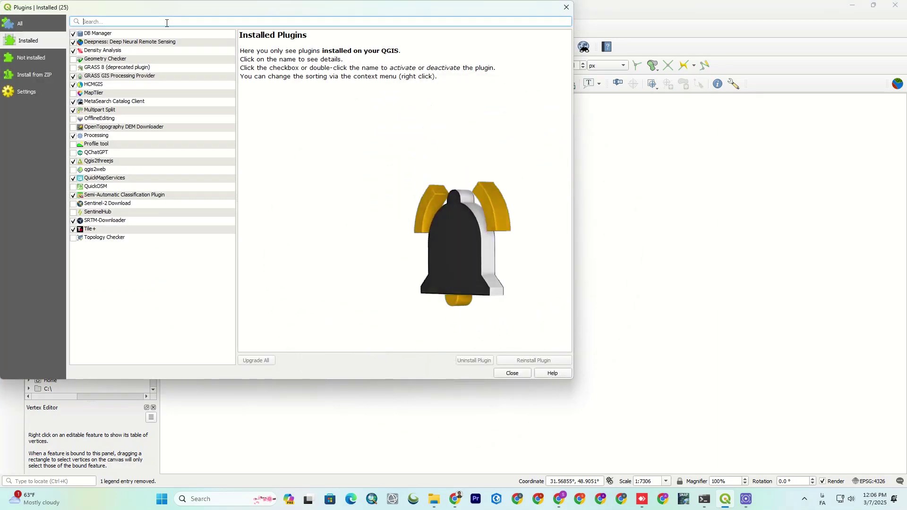
pyautogui.click(27, 26)
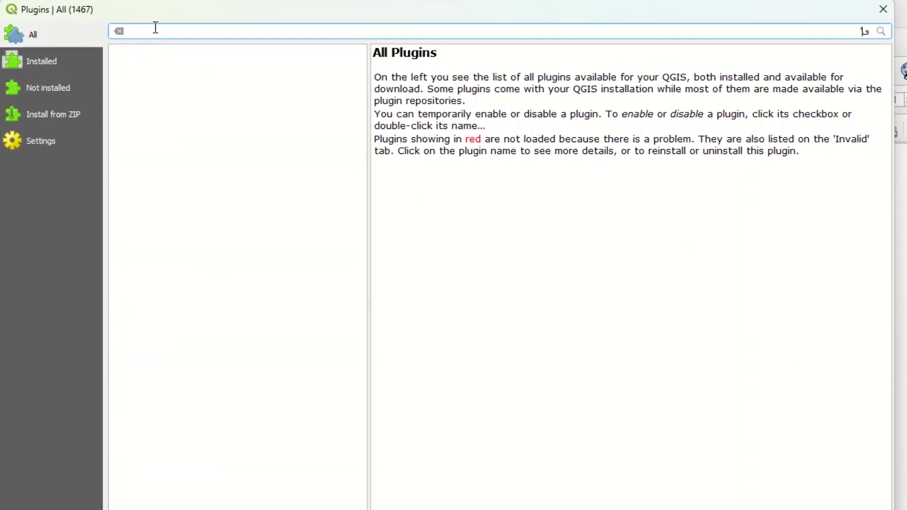
pyautogui.click(161, 28)
pyautogui.write('deep')
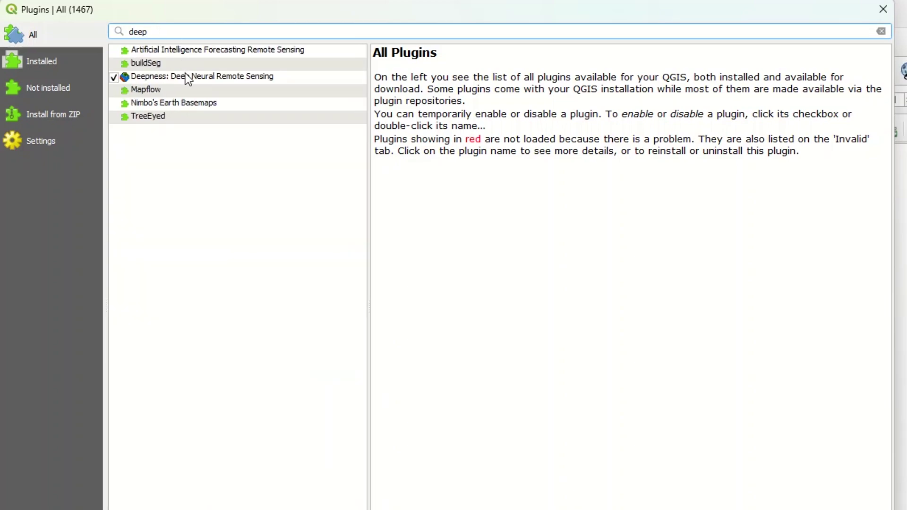
pyautogui.click(188, 77)
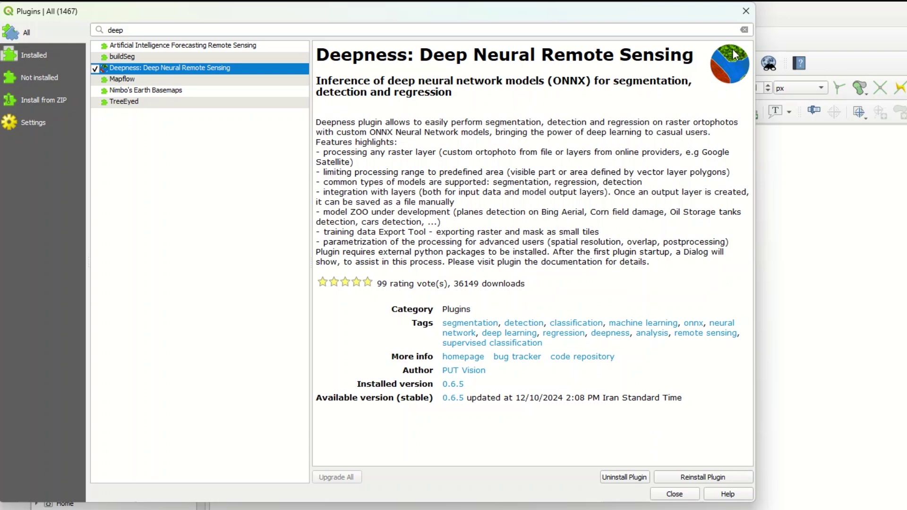
pyautogui.click(95, 69)
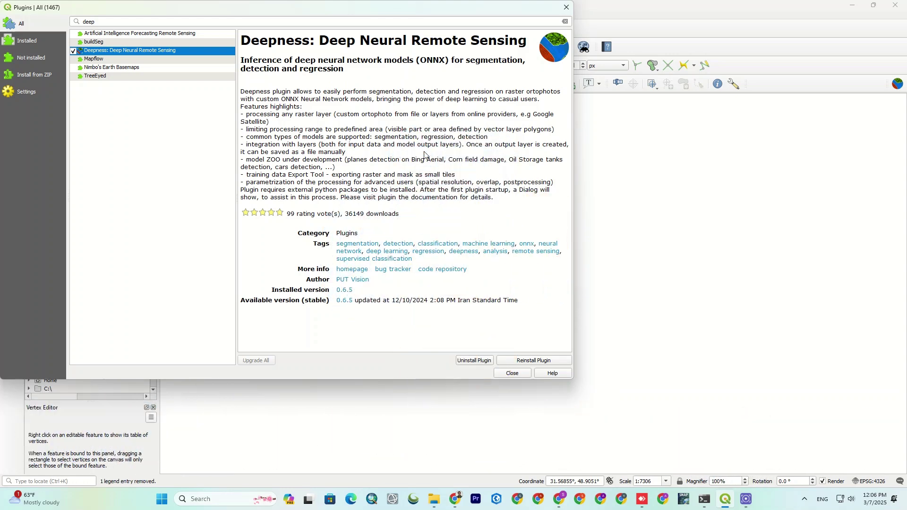
pyautogui.click(567, 8)
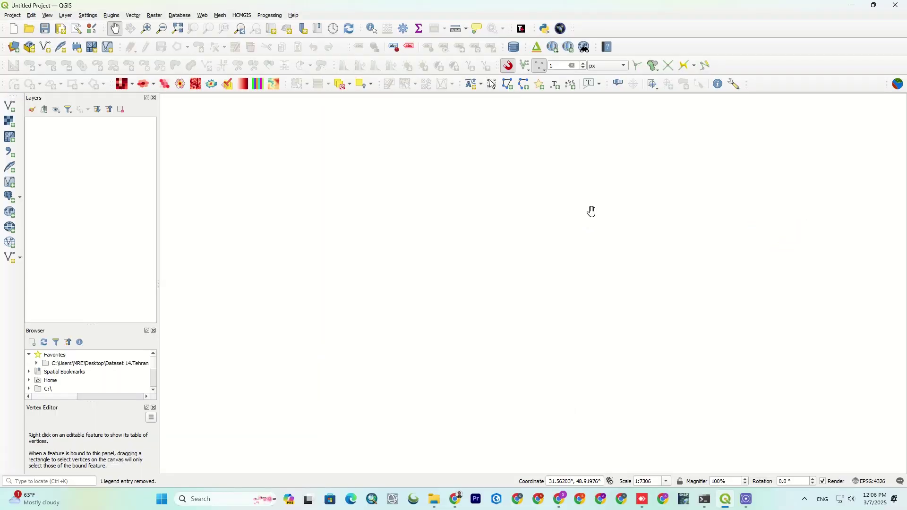
# Step: Open the Deepness panel and add a Google Satellite basemap from QuickMapServices
pyautogui.click(901, 86)
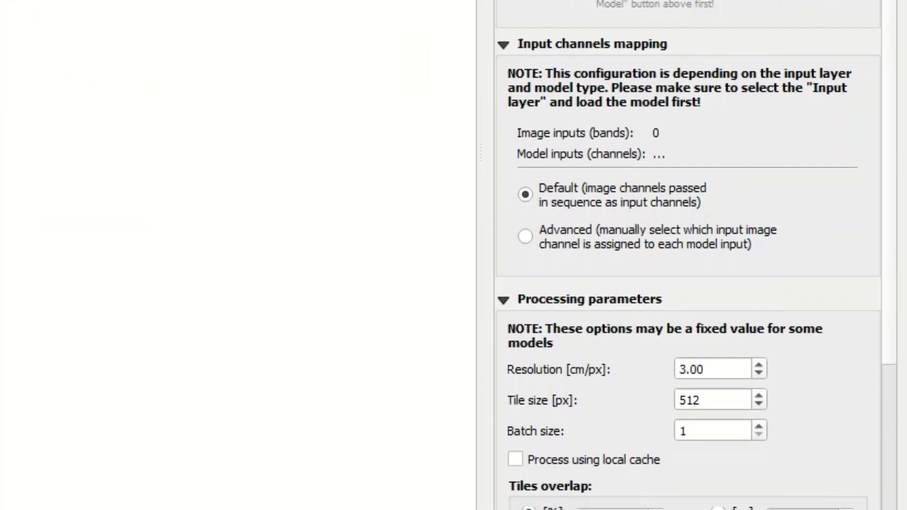
pyautogui.click(183, 47)
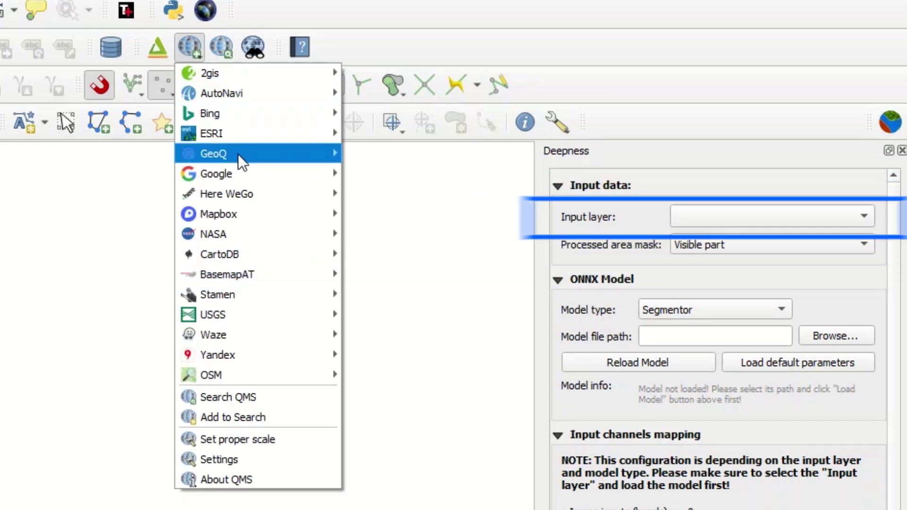
pyautogui.moveTo(251, 179)
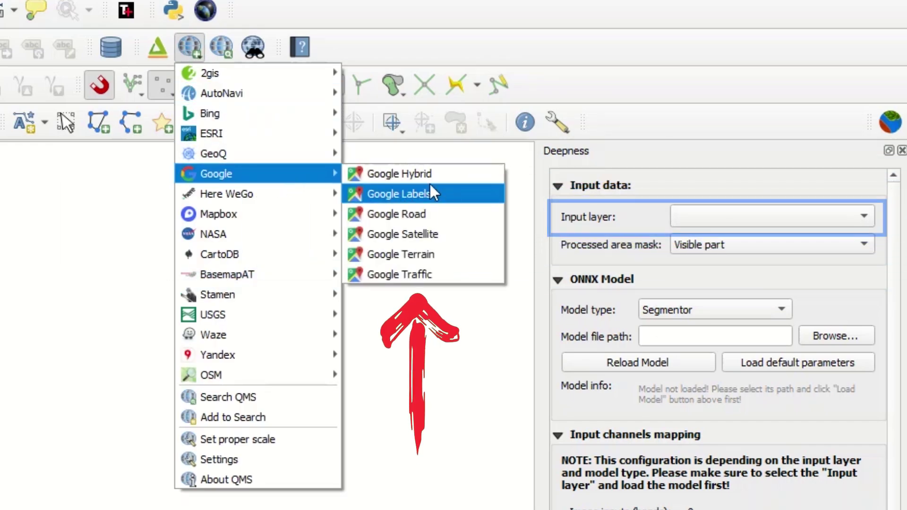
pyautogui.click(451, 233)
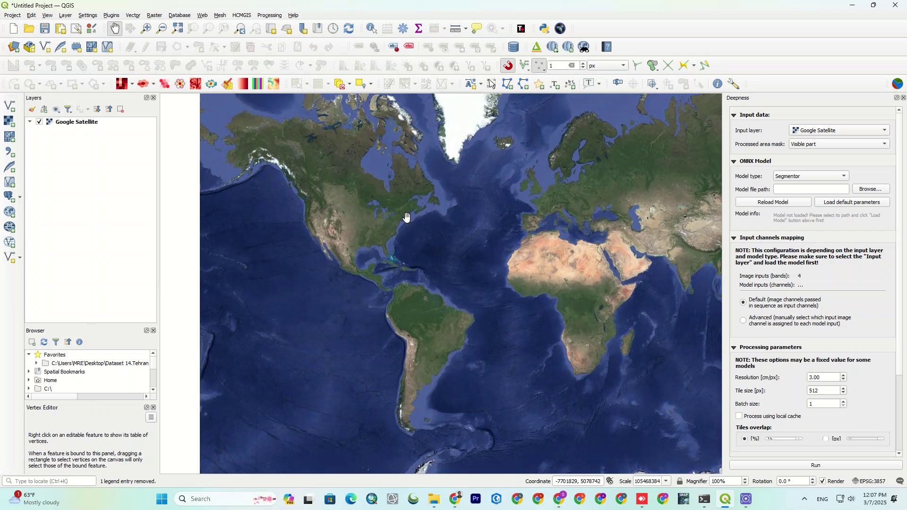
# Step: Zoom the satellite map from New York down to Manhattan's riverside piers
pyautogui.scroll(4, 321, 237)
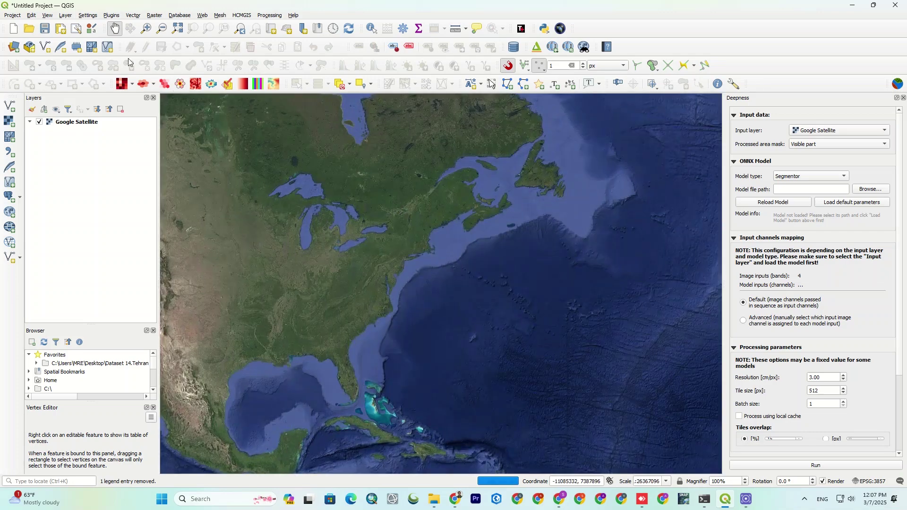
pyautogui.click(146, 29)
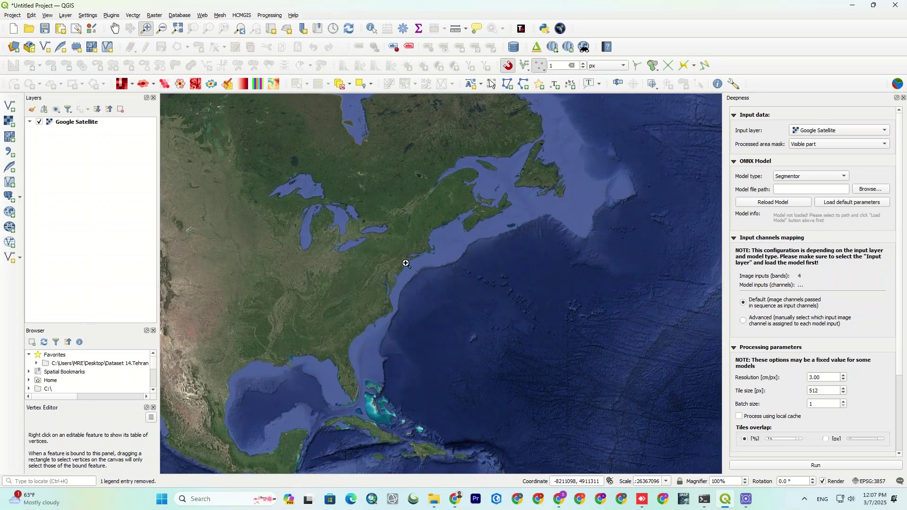
pyautogui.moveTo(407, 257); pyautogui.dragTo(421, 268)
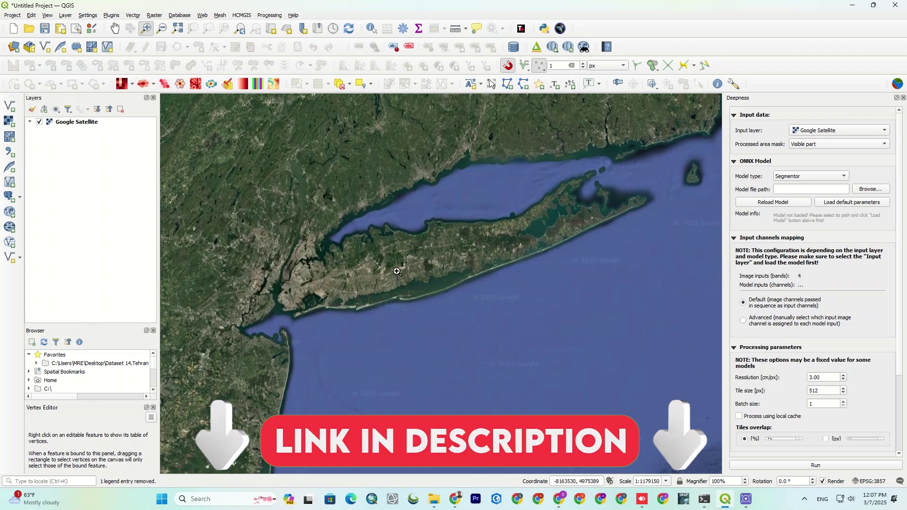
pyautogui.moveTo(259, 244); pyautogui.dragTo(324, 301)
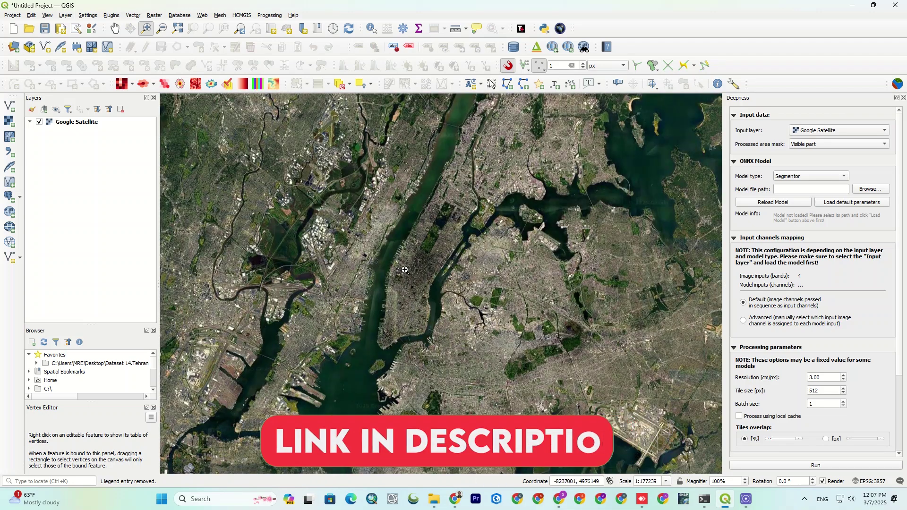
pyautogui.moveTo(401, 255); pyautogui.dragTo(433, 284)
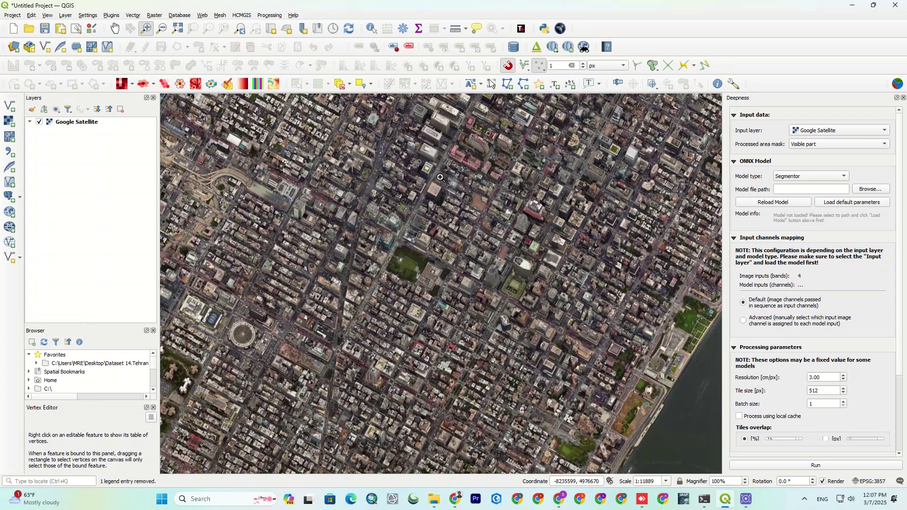
pyautogui.moveTo(354, 135); pyautogui.dragTo(504, 258)
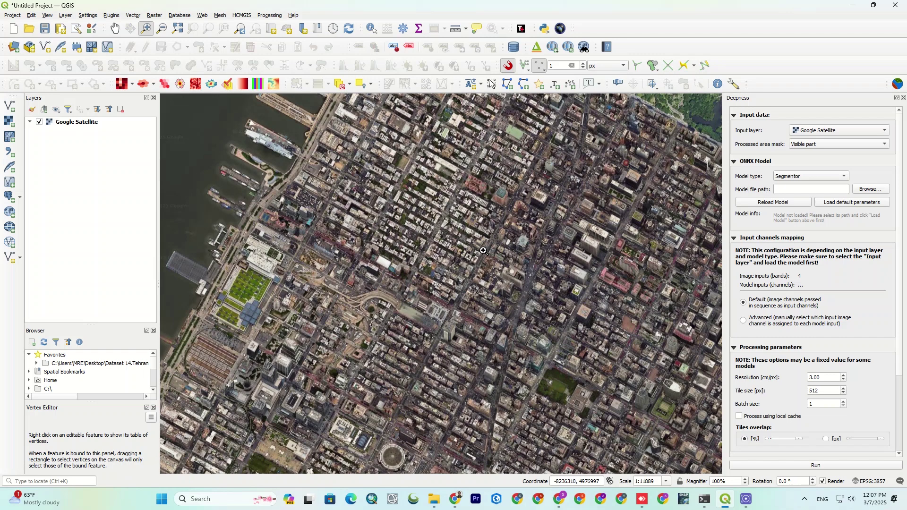
pyautogui.scroll(1, 482, 249)
pyautogui.moveTo(241, 176); pyautogui.dragTo(422, 312)
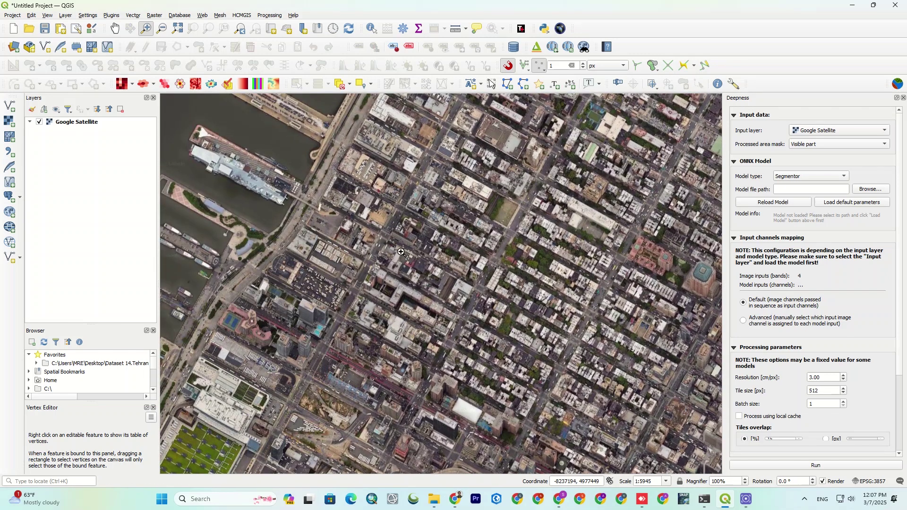
# Step: Zoom in and centre the map on a street intersection with visible cars
pyautogui.moveTo(382, 229); pyautogui.dragTo(473, 299)
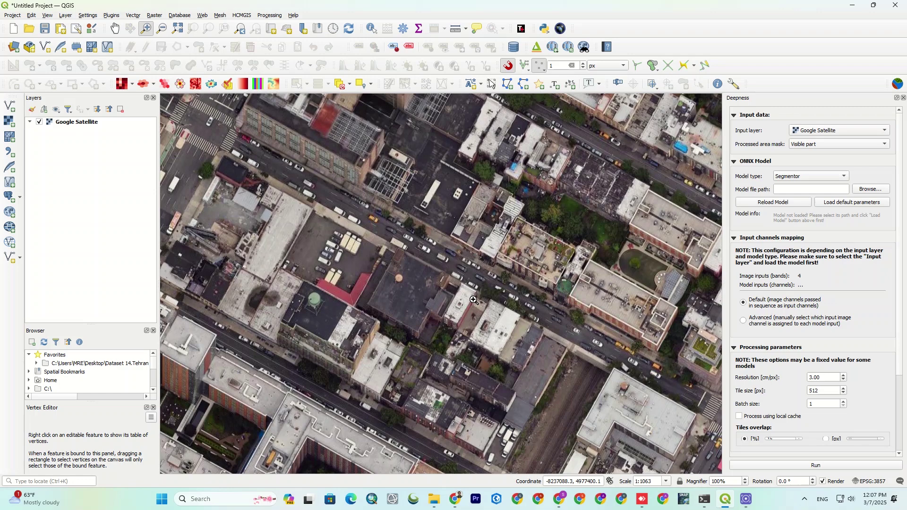
pyautogui.moveTo(716, 370); pyautogui.dragTo(404, 235)
pyautogui.moveTo(587, 383); pyautogui.dragTo(549, 224)
pyautogui.scroll(-1, 414, 284)
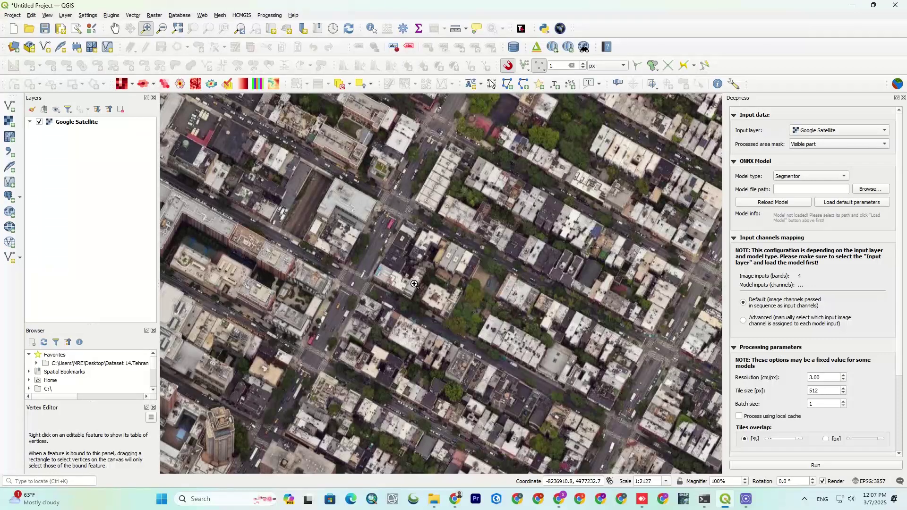
pyautogui.moveTo(283, 158); pyautogui.dragTo(420, 272)
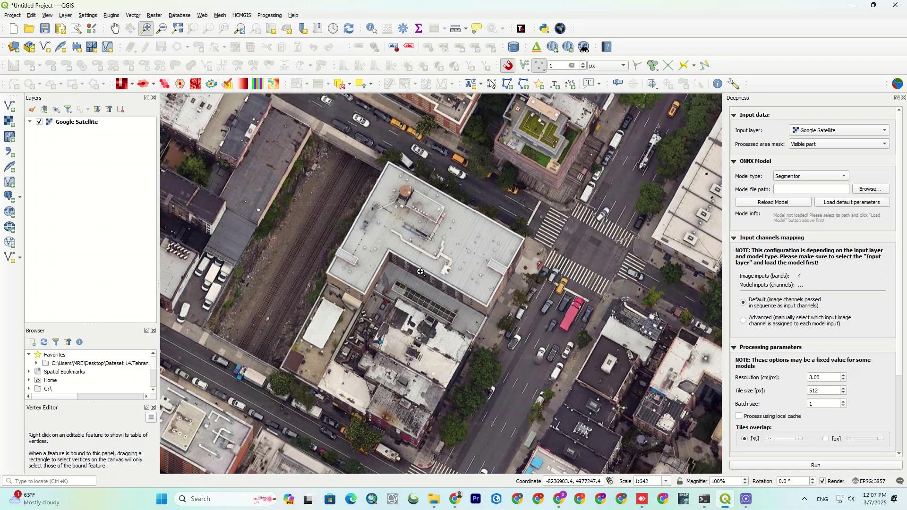
pyautogui.moveTo(533, 170); pyautogui.dragTo(474, 315)
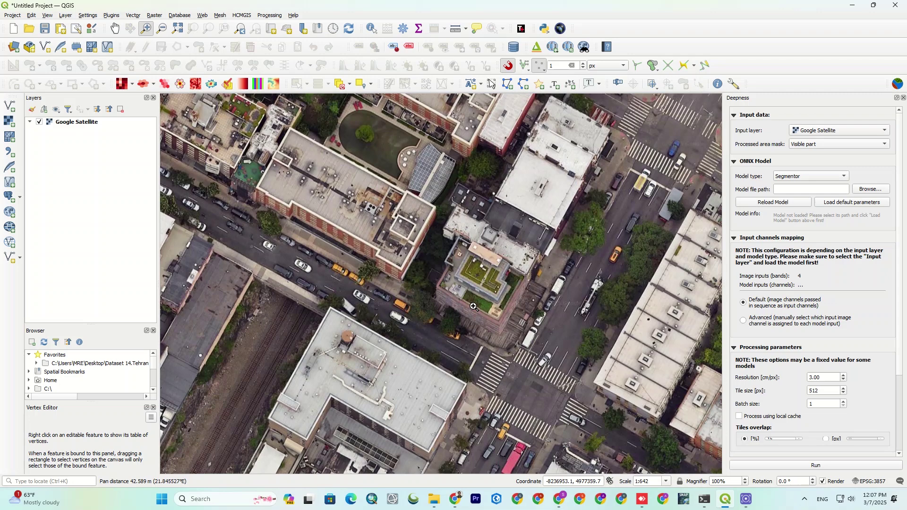
# Step: Set the Deepness input layer to Google Satellite and the processed area mask to Visible part
pyautogui.click(821, 130)
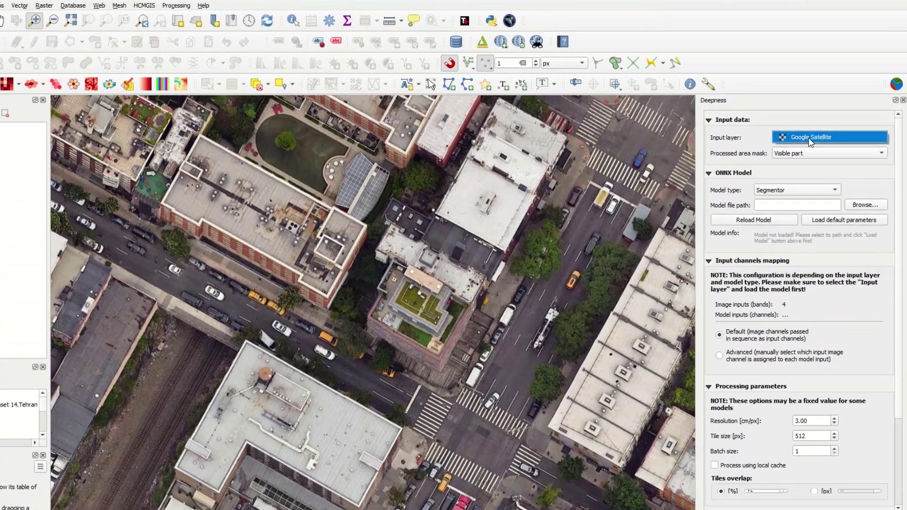
pyautogui.click(821, 131)
pyautogui.click(841, 144)
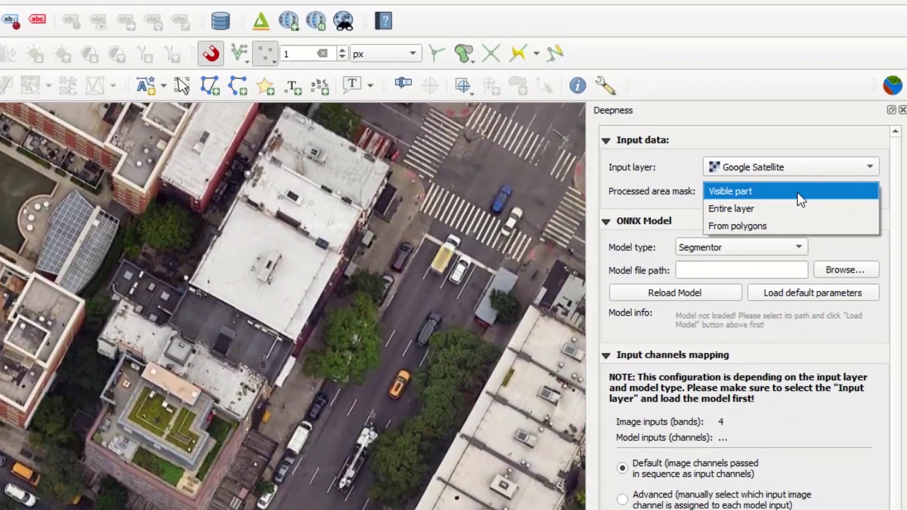
pyautogui.click(798, 194)
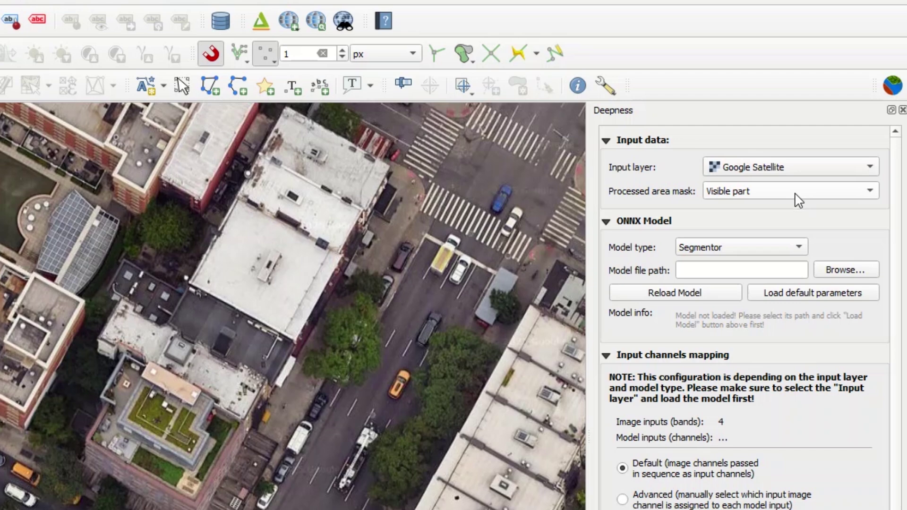
pyautogui.click(622, 222)
pyautogui.click(621, 222)
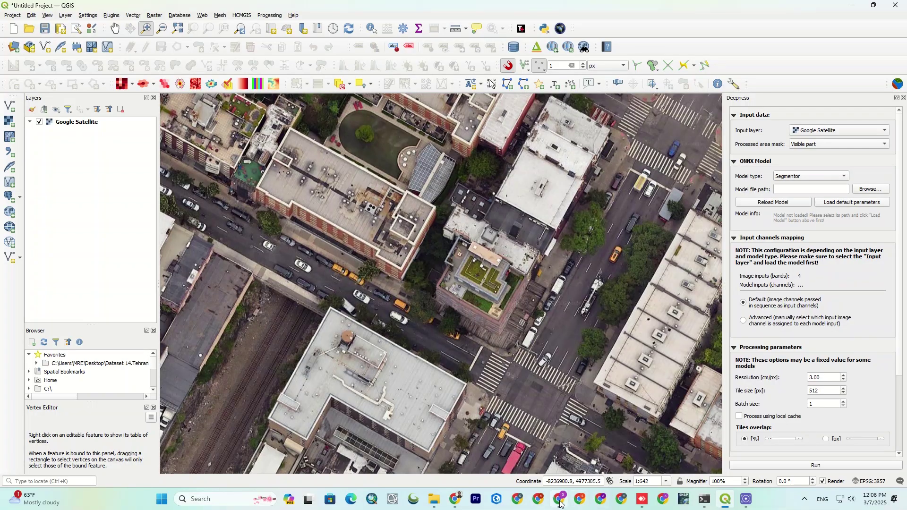
# Step: Show the Deepness Model ZOO page in Chrome and highlight its address, heading and intro paragraph
pyautogui.click(558, 499)
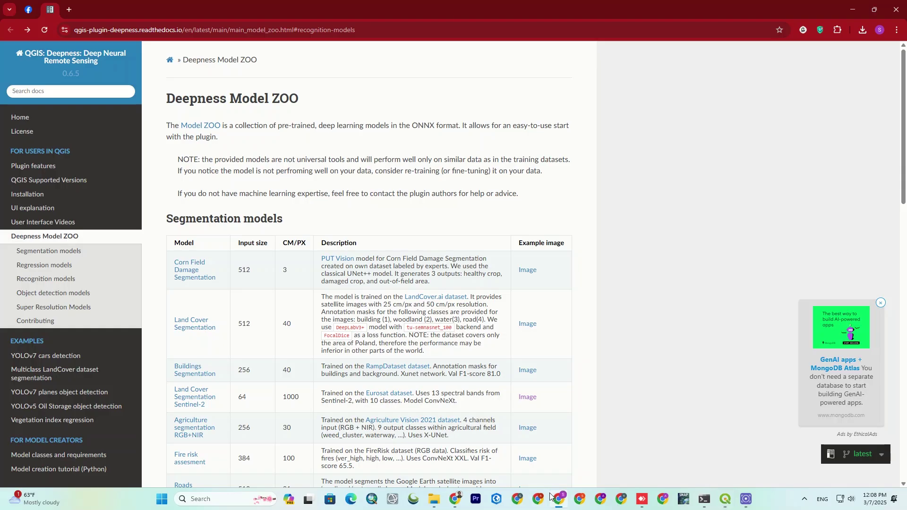
pyautogui.click(196, 32)
pyautogui.click(470, 85)
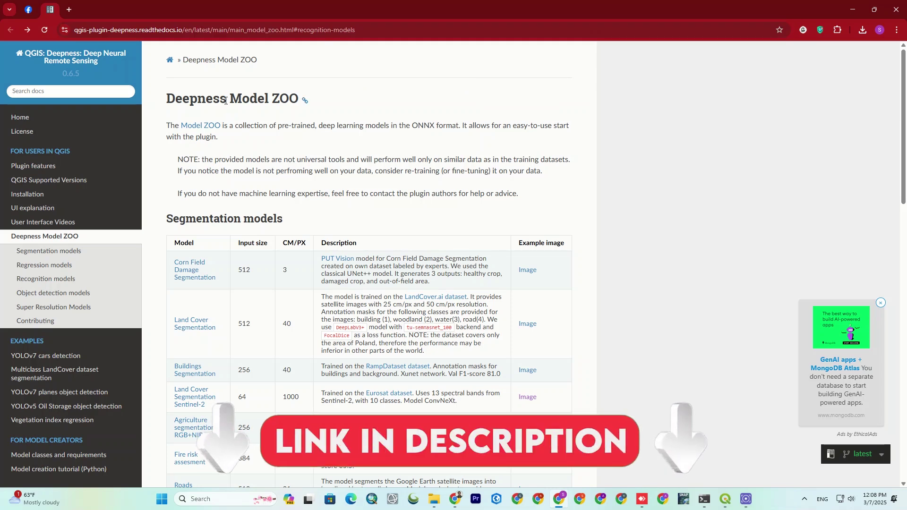
pyautogui.tripleClick(228, 99)
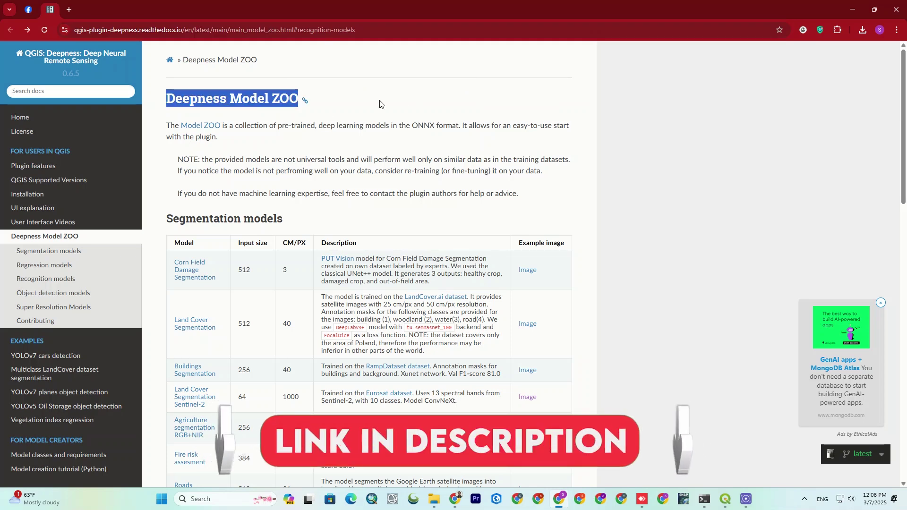
pyautogui.tripleClick(415, 124)
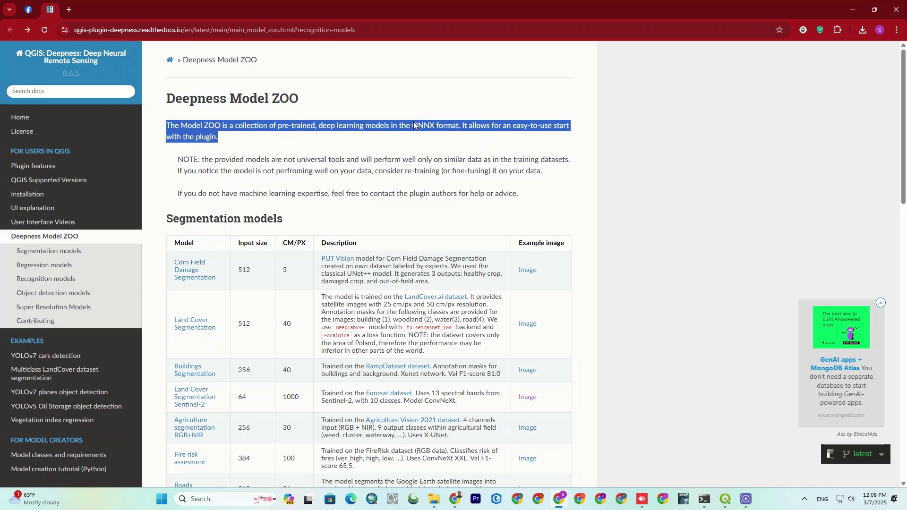
# Step: Scroll to the Object detection models table, preview the Airbus Planes image, then return to it
pyautogui.click(414, 125)
pyautogui.scroll(-3, 414, 125)
pyautogui.scroll(-8, 253, 80)
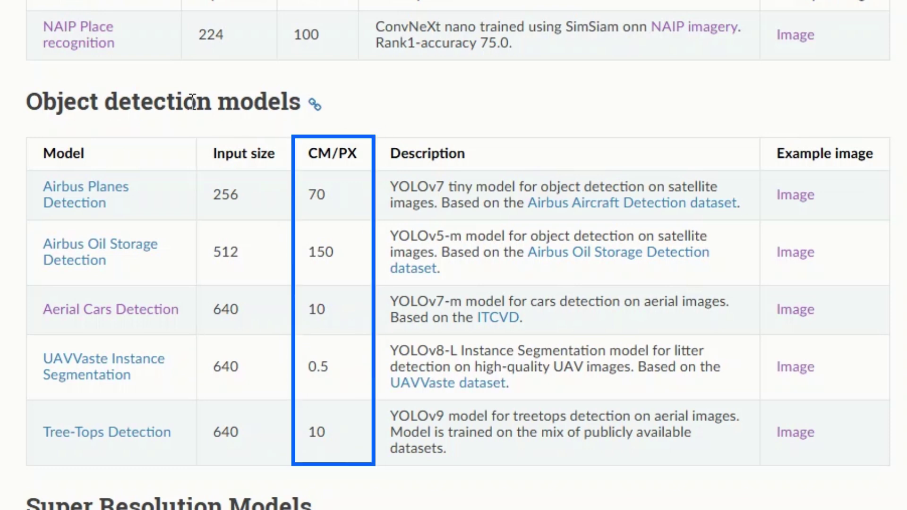
pyautogui.tripleClick(175, 95)
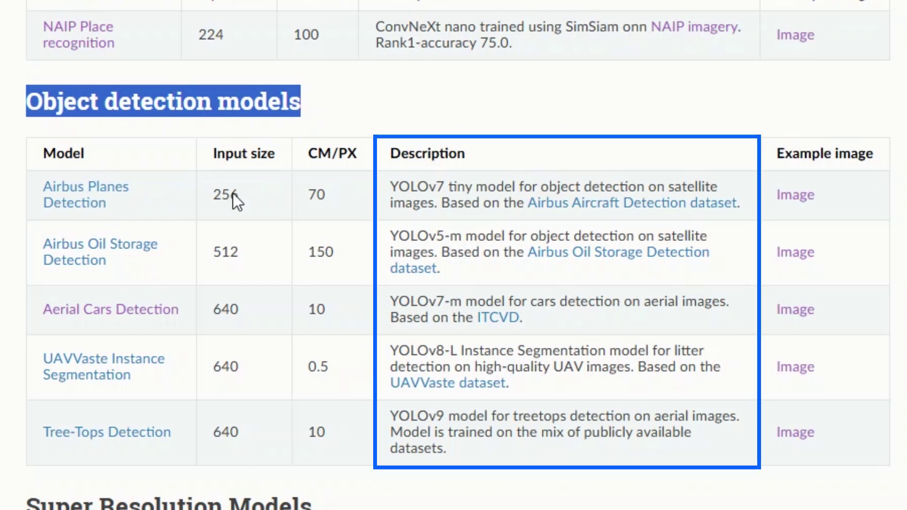
pyautogui.click(798, 197)
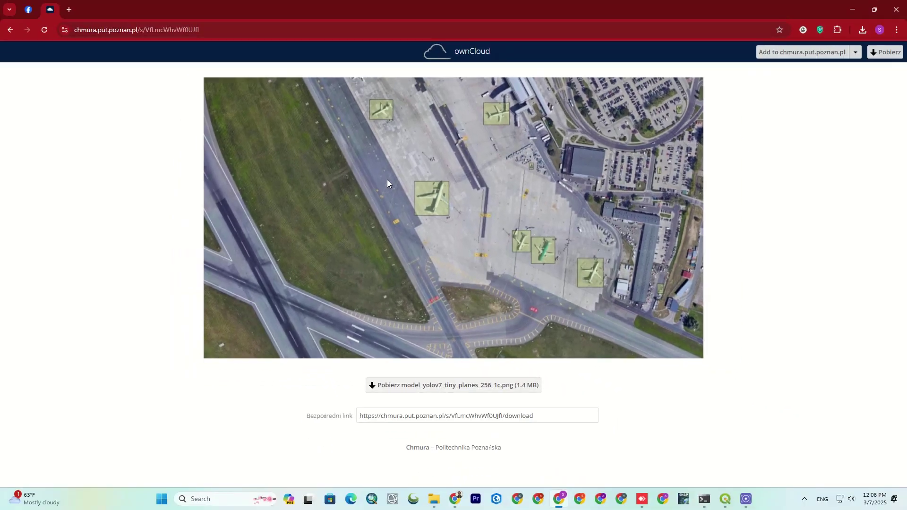
pyautogui.click(10, 29)
pyautogui.scroll(-1, 171, 295)
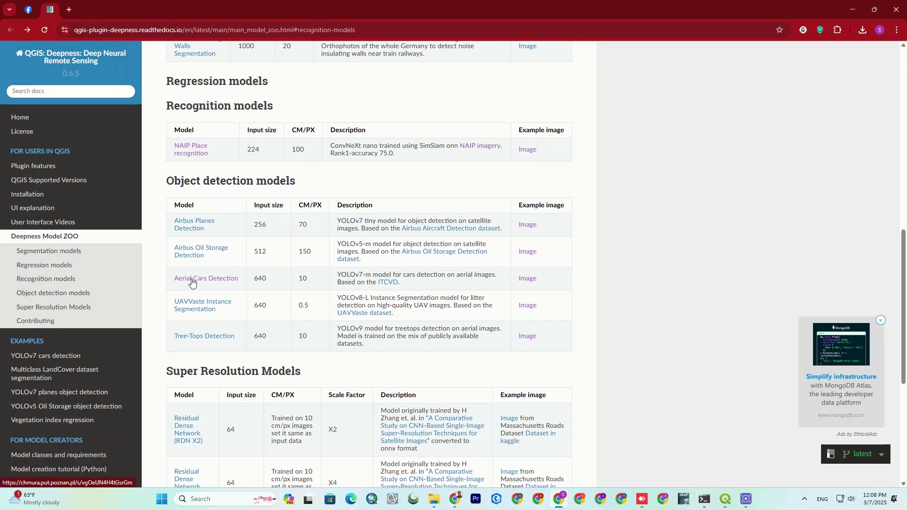
# Step: Download the Aerial Cars Detection model (640 input, 10 cm/px) and confirm the download completed
pyautogui.doubleClick(259, 278)
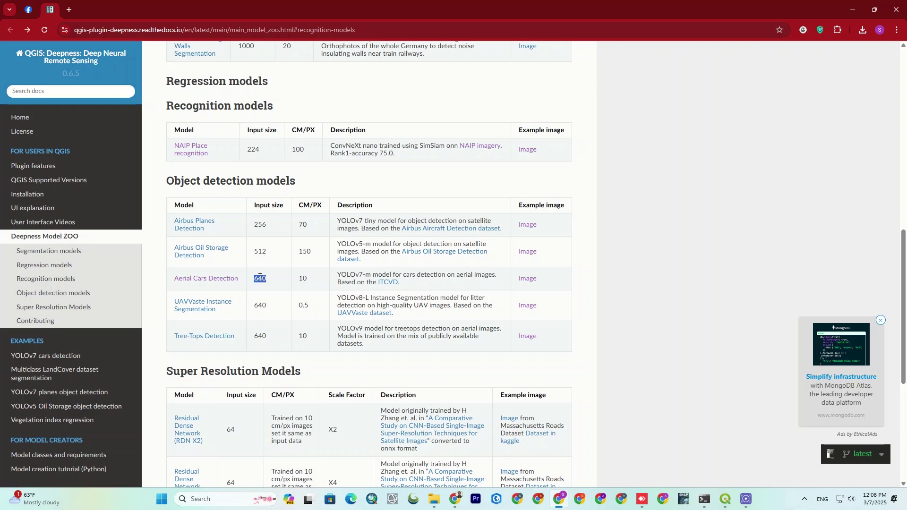
pyautogui.click(304, 277)
pyautogui.doubleClick(304, 277)
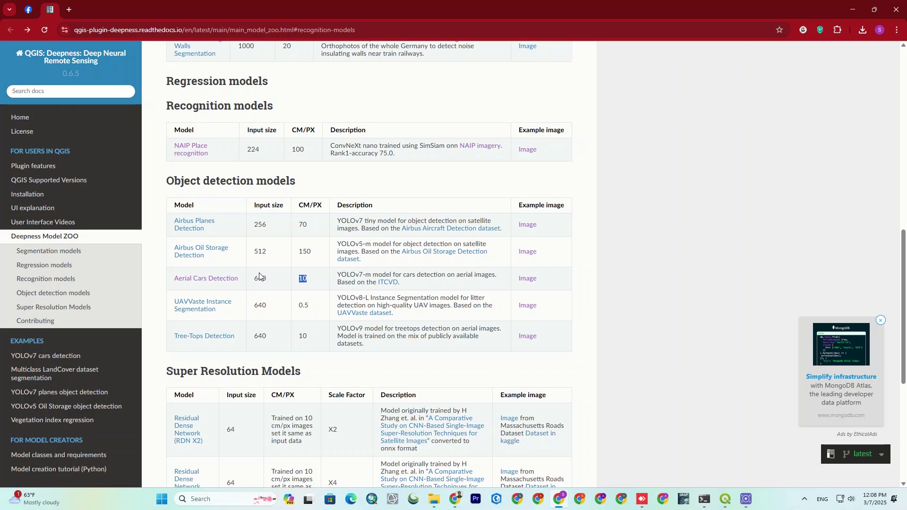
pyautogui.click(201, 279)
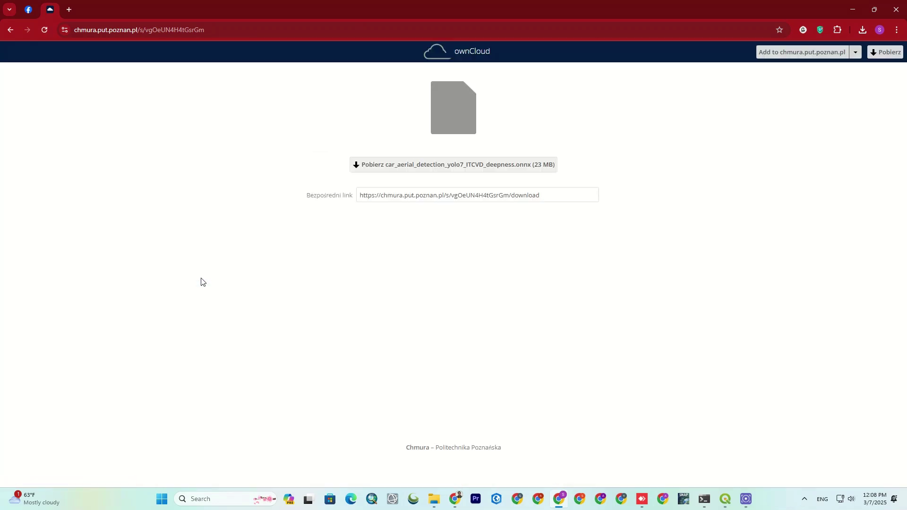
pyautogui.click(389, 164)
pyautogui.click(860, 29)
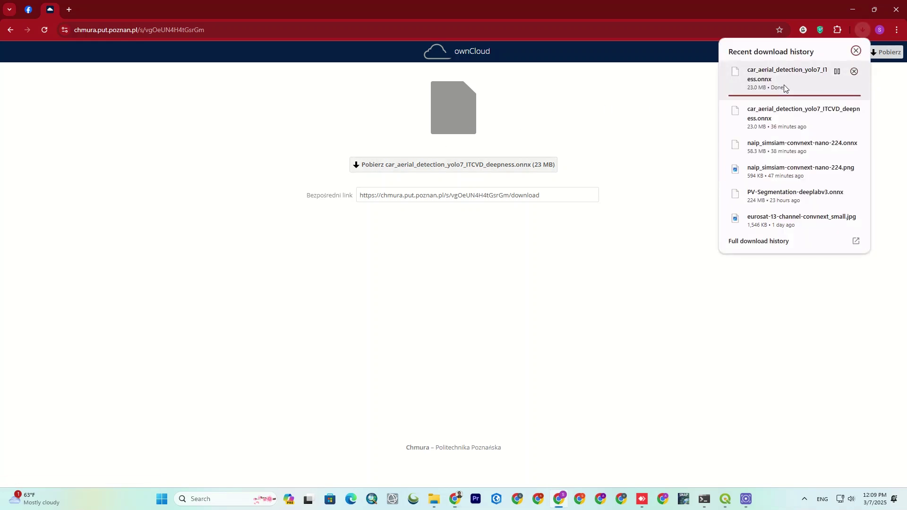
pyautogui.click(650, 114)
# Step: Set Model type to Detector and load car_aerial_detection_yolo7_ITCVD_deepness.onnx from Downloads
pyautogui.click(854, 5)
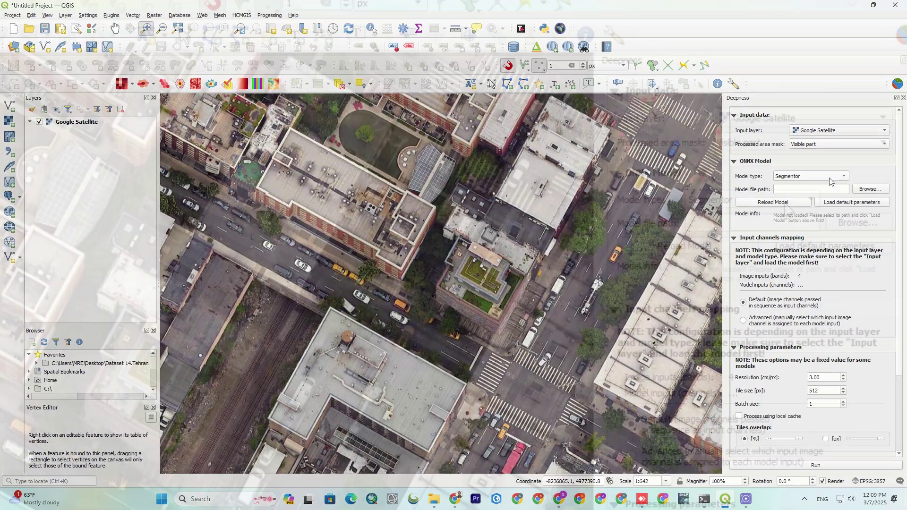
pyautogui.click(830, 181)
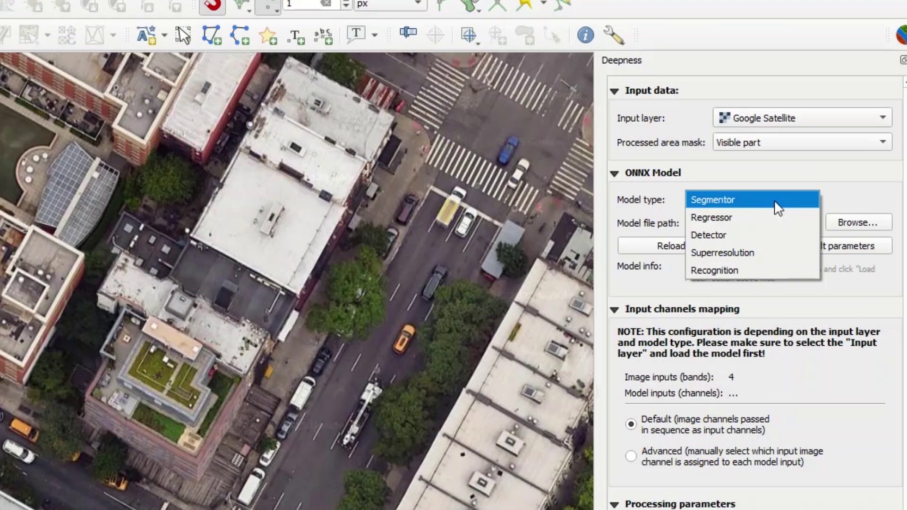
pyautogui.click(729, 236)
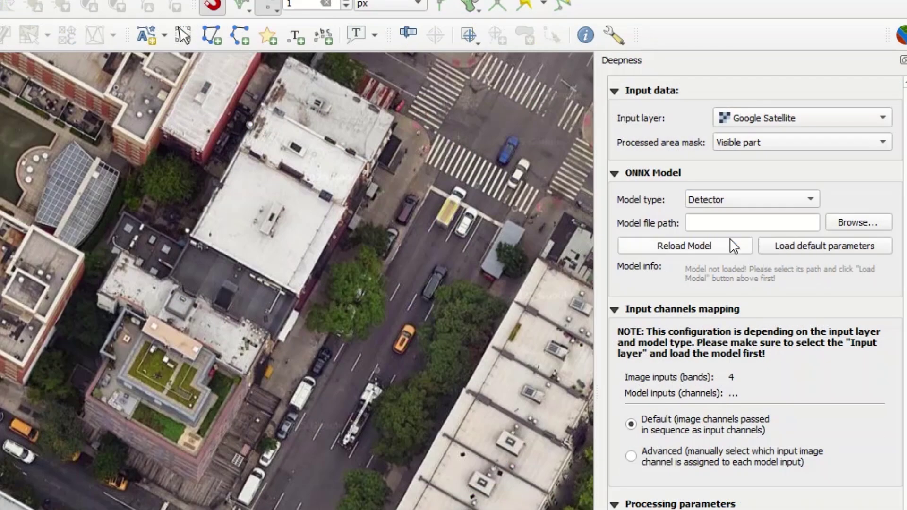
pyautogui.click(847, 226)
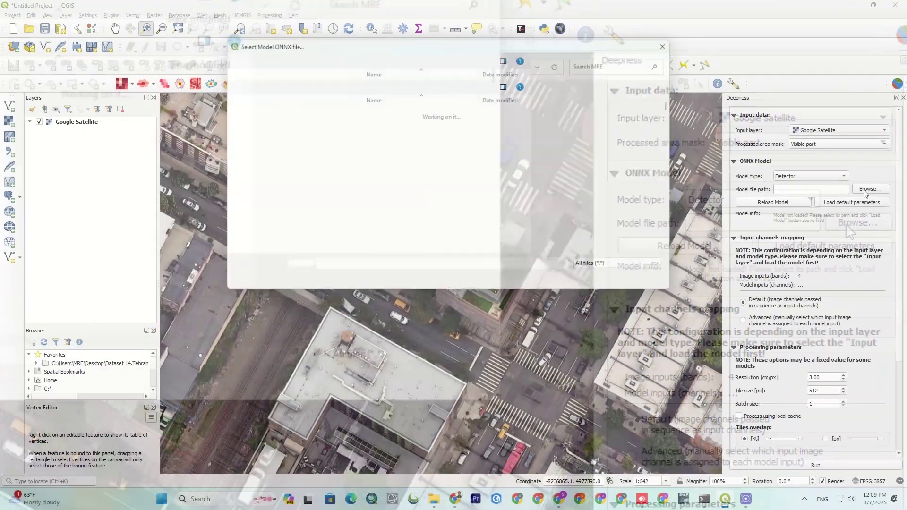
pyautogui.click(295, 184)
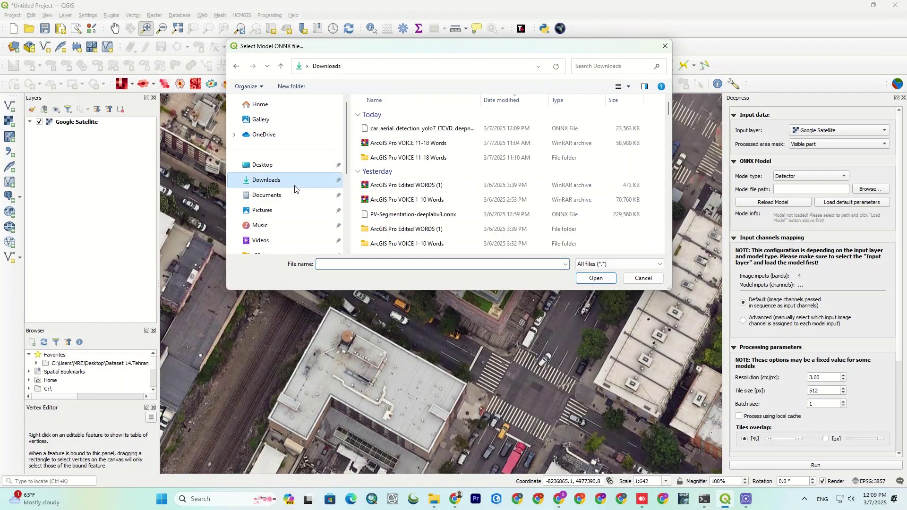
pyautogui.click(395, 129)
pyautogui.click(594, 278)
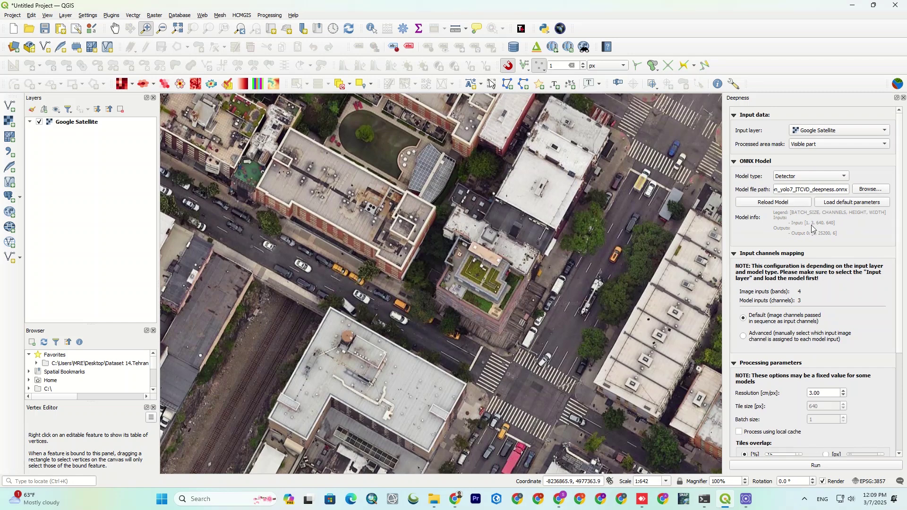
pyautogui.moveTo(902, 287); pyautogui.dragTo(900, 332)
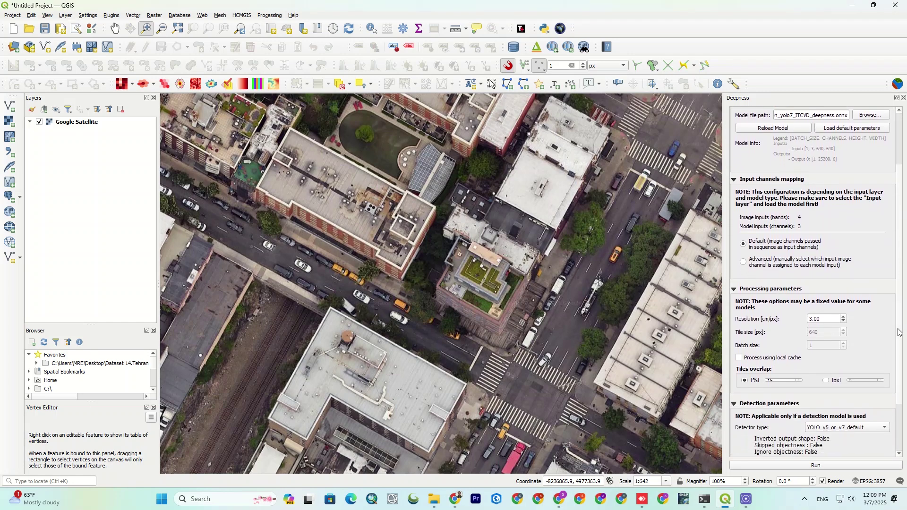
# Step: Use advanced channel mapping: inputs 0, 1, 2 to Red (band 1), Green (band 2), Blue (band 3)
pyautogui.click(769, 266)
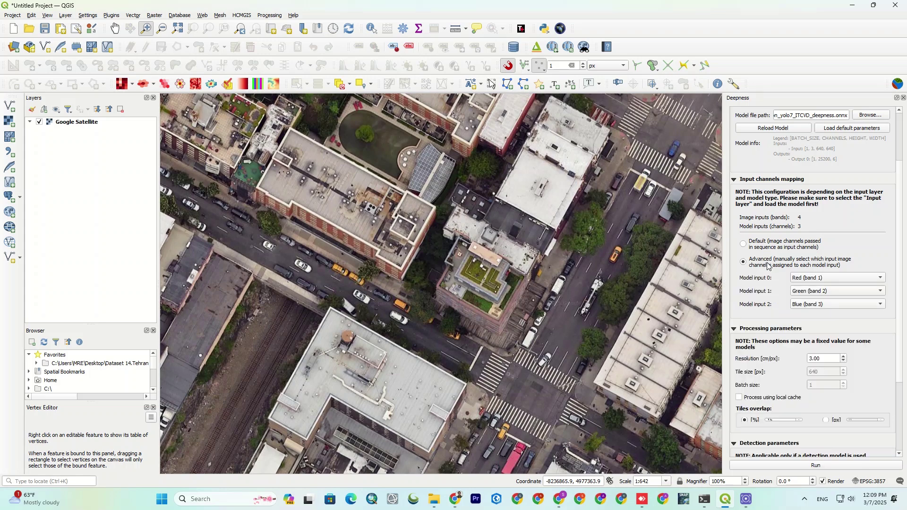
pyautogui.click(809, 278)
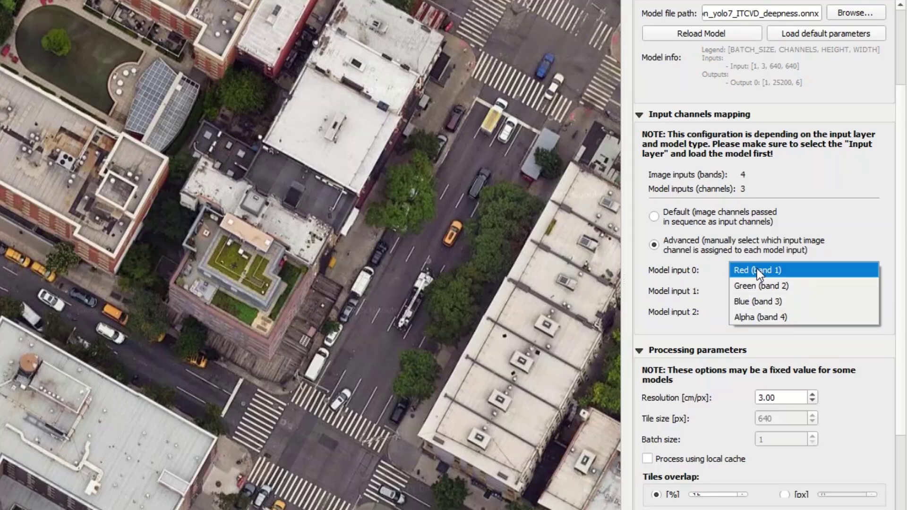
pyautogui.click(757, 269)
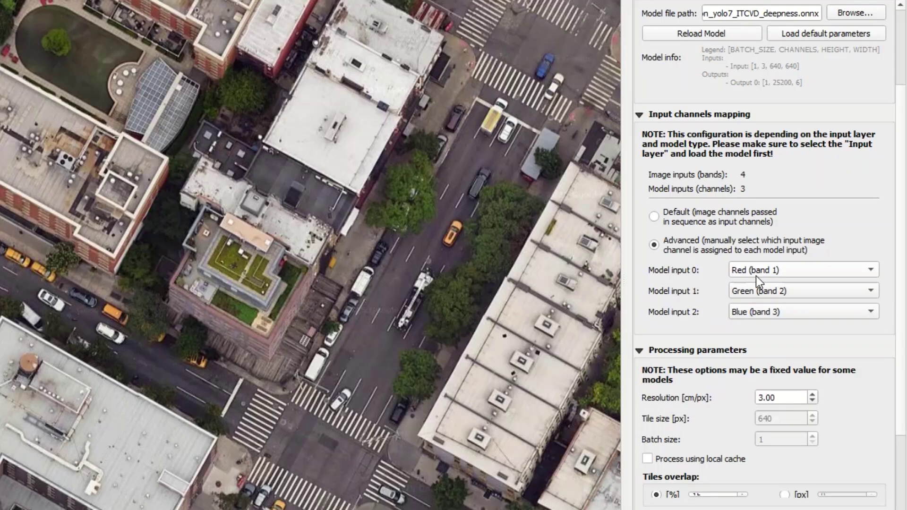
pyautogui.click(755, 310)
pyautogui.click(755, 311)
pyautogui.click(749, 293)
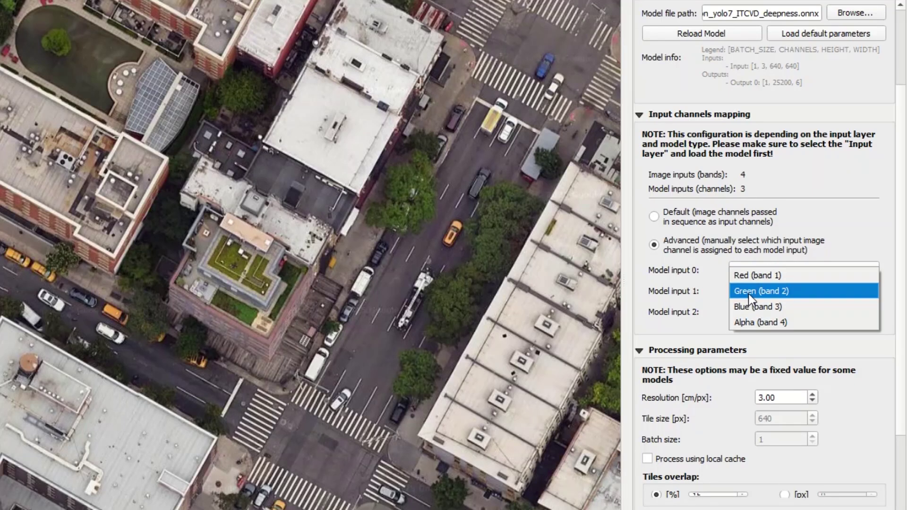
pyautogui.click(748, 294)
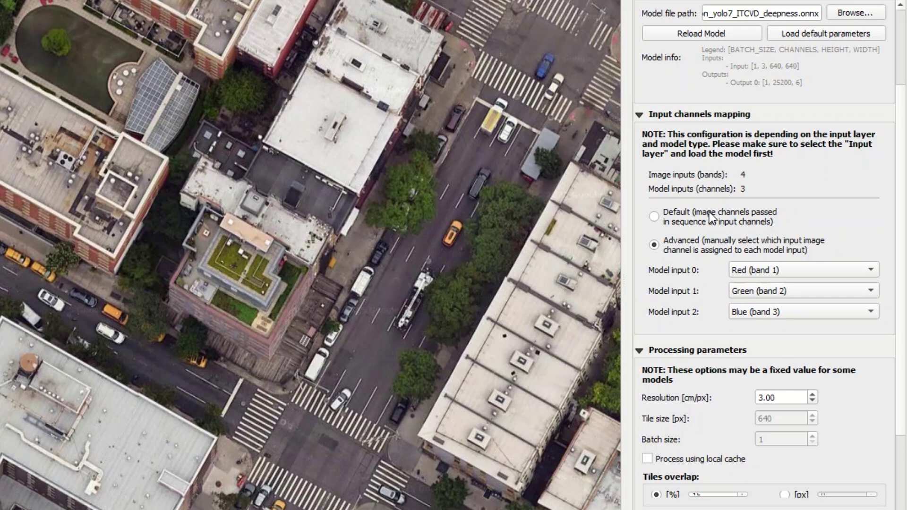
pyautogui.scroll(-5, 879, 267)
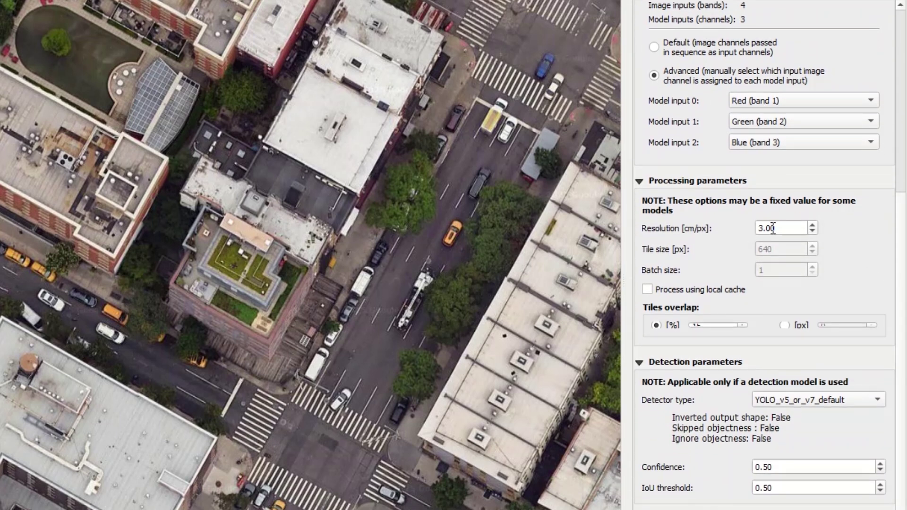
pyautogui.moveTo(816, 224)
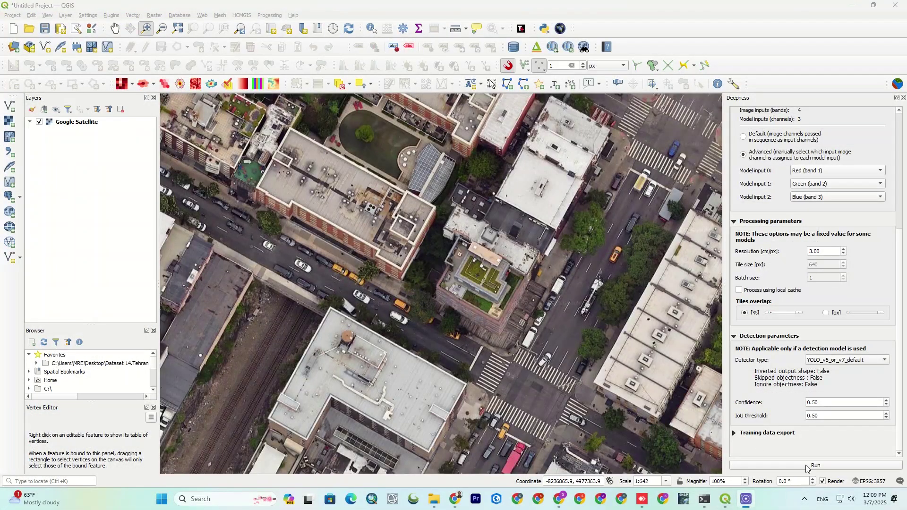
# Step: Run Deepness car detection (14 cars found) and give the car layer a red outline symbol
pyautogui.click(807, 466)
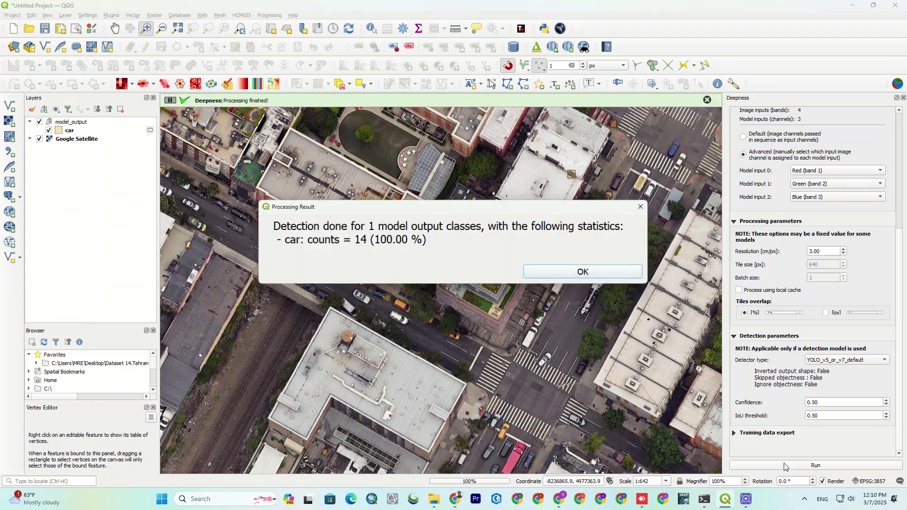
pyautogui.click(588, 271)
pyautogui.click(40, 140)
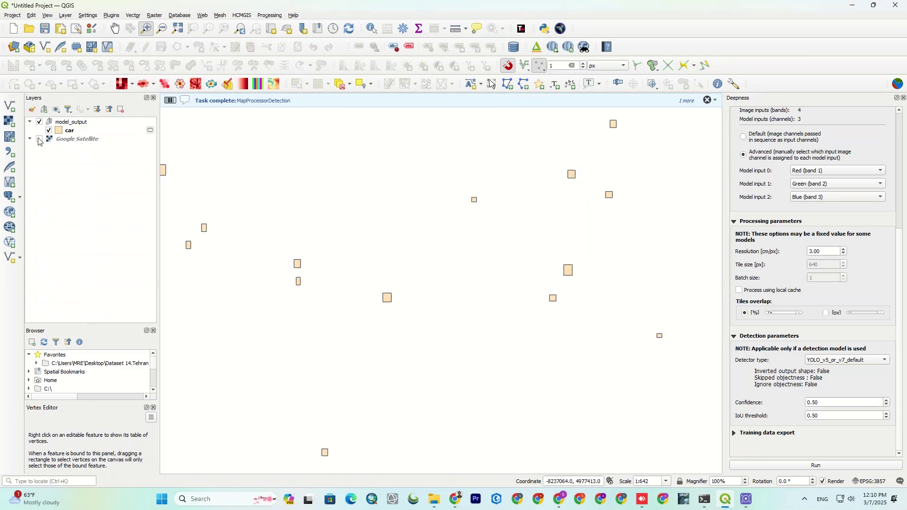
pyautogui.click(40, 140)
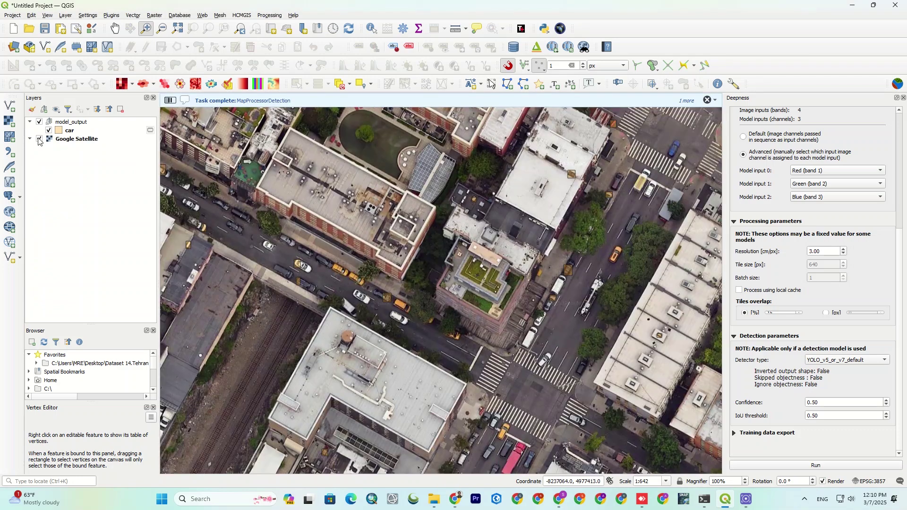
pyautogui.click(67, 131)
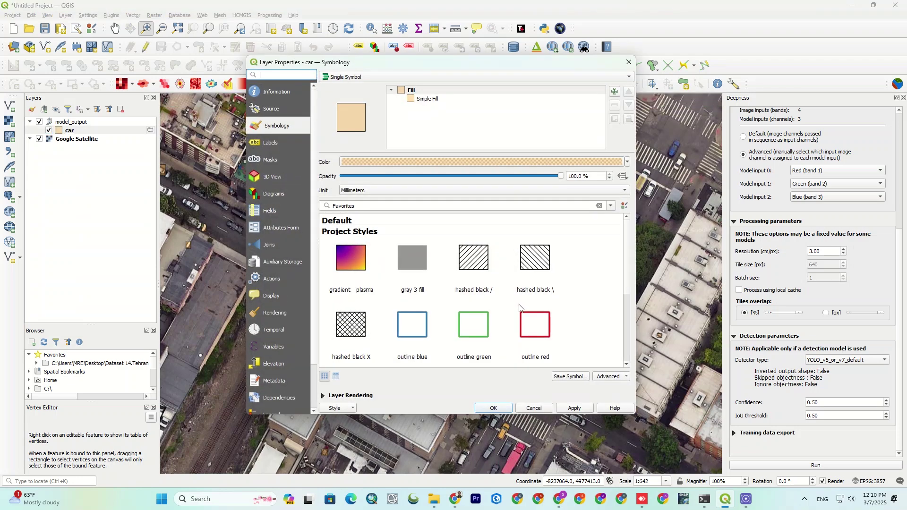
pyautogui.click(537, 328)
pyautogui.click(496, 401)
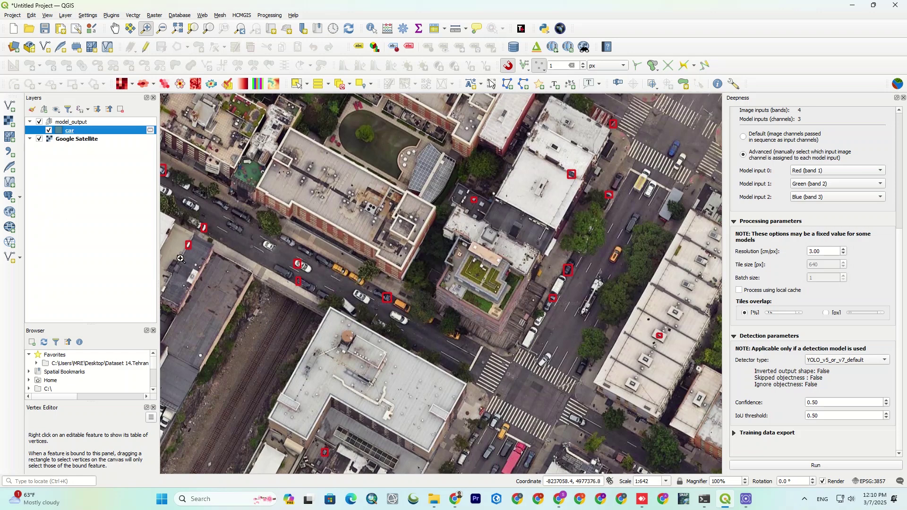
# Step: Set resolution to 10.00 cm/px, hide the red car layer, and rerun detection, finding 47 cars
pyautogui.click(825, 251)
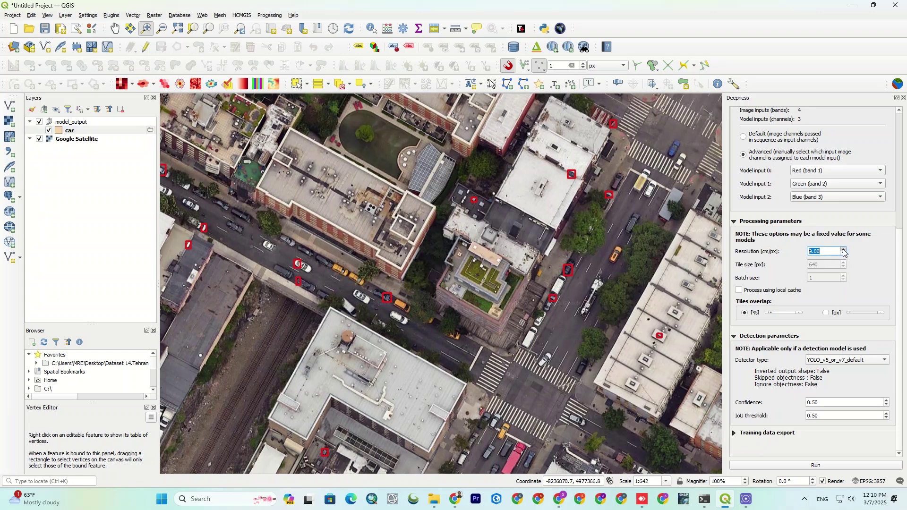
pyautogui.scroll(7, 845, 252)
pyautogui.click(48, 130)
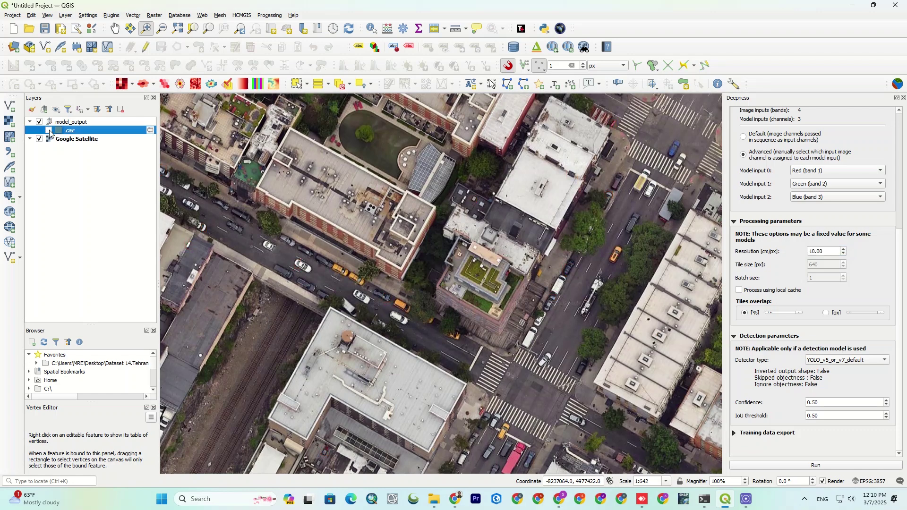
pyautogui.click(66, 174)
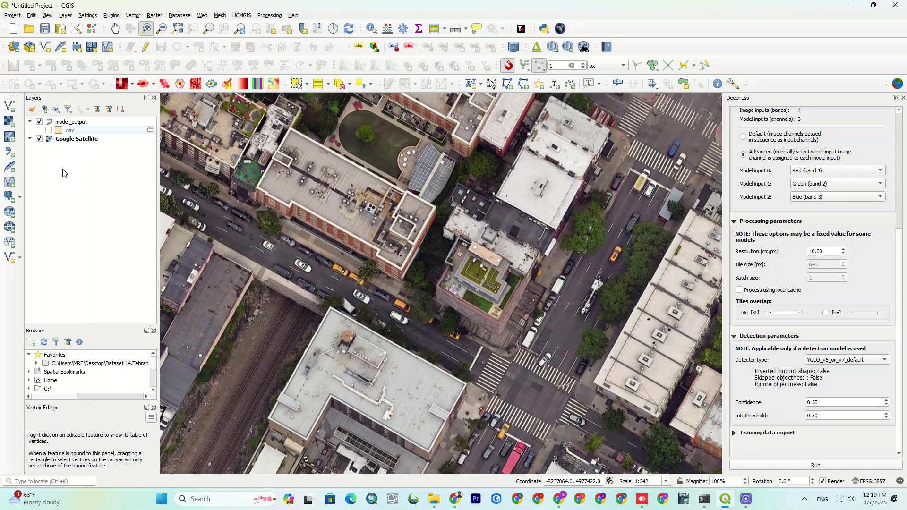
pyautogui.click(830, 466)
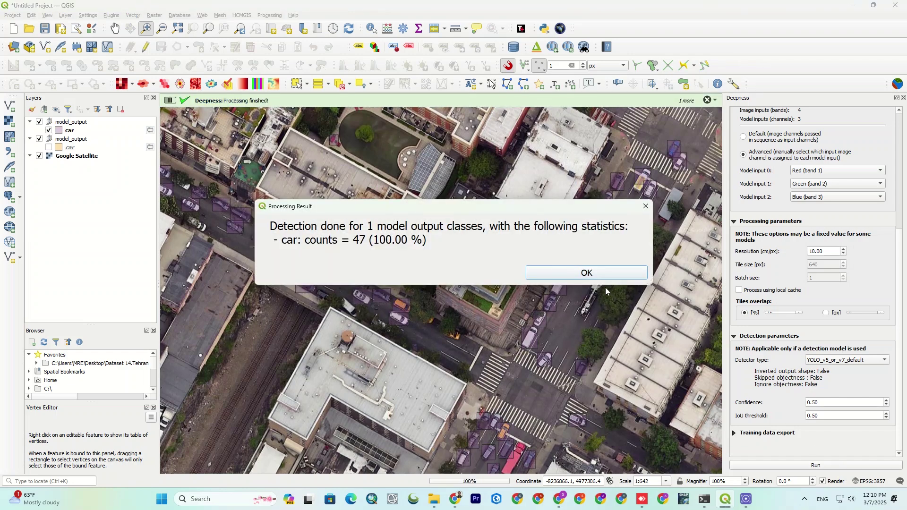
pyautogui.click(599, 278)
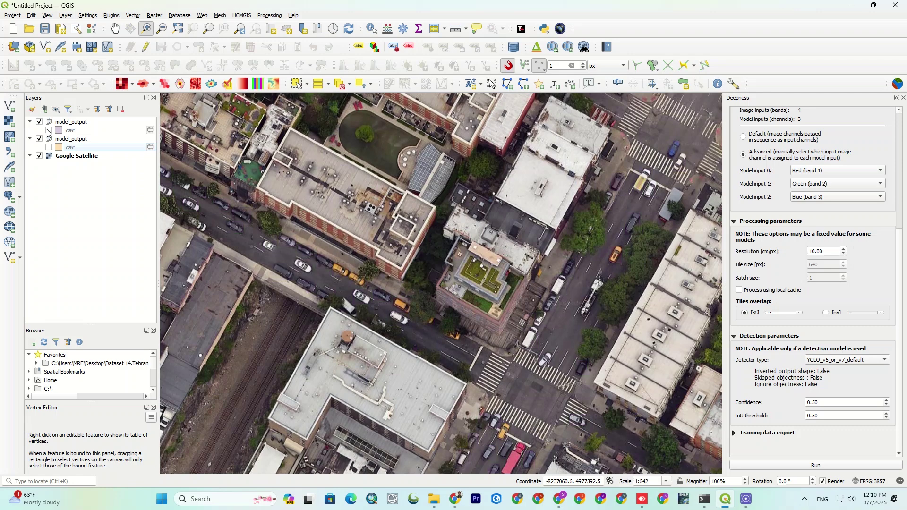
# Step: Give the newest car layer the 'outline green' symbol
pyautogui.click(61, 133)
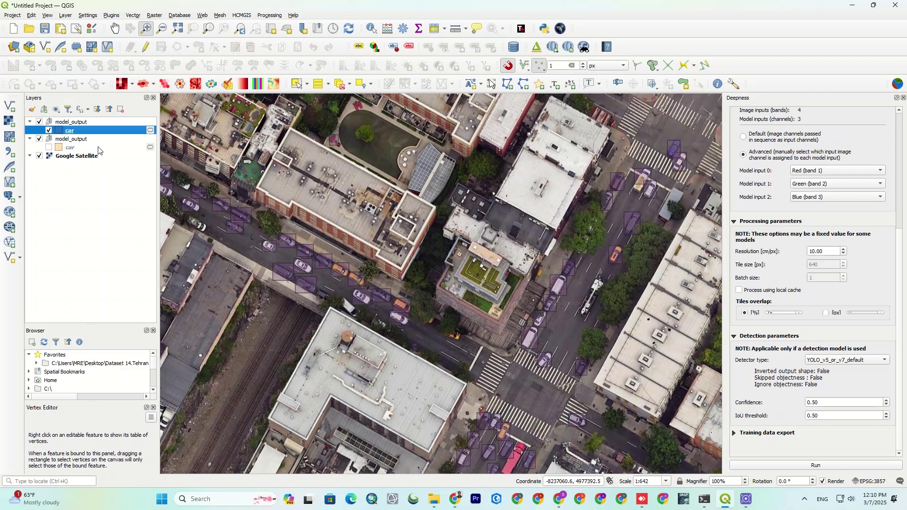
pyautogui.doubleClick(61, 135)
pyautogui.click(536, 325)
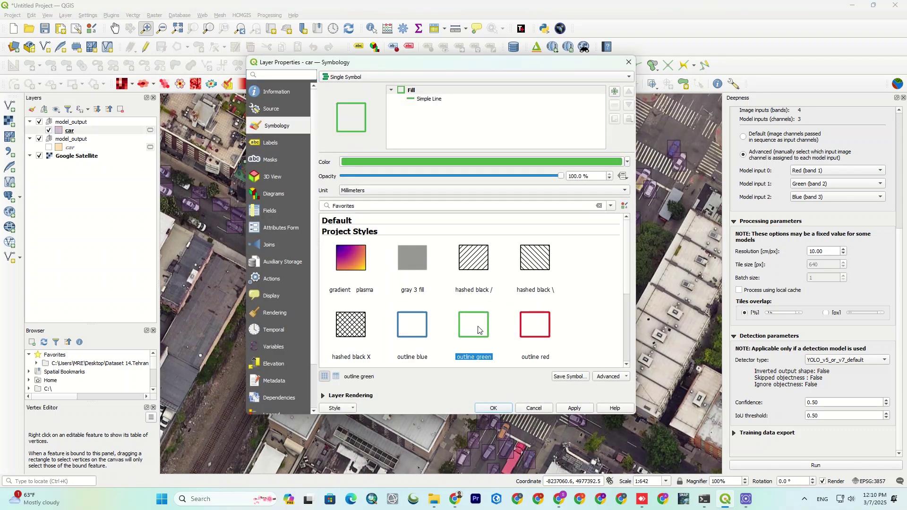
pyautogui.click(493, 408)
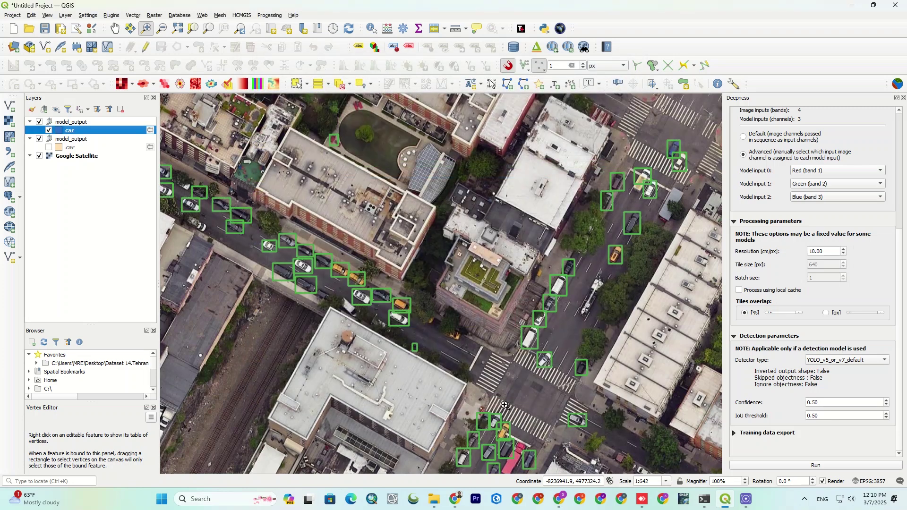
# Step: Toggle the green and red car layers to compare detections, leaving the red one hidden
pyautogui.click(49, 131)
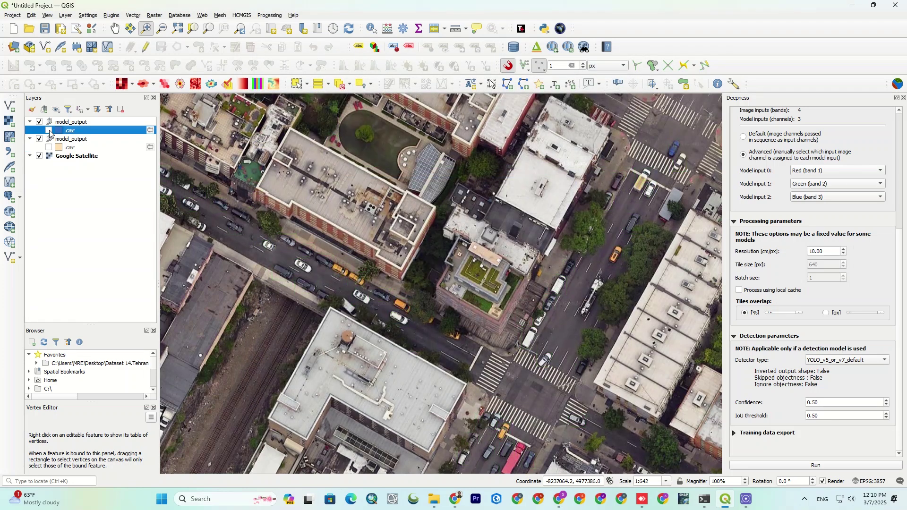
pyautogui.click(49, 131)
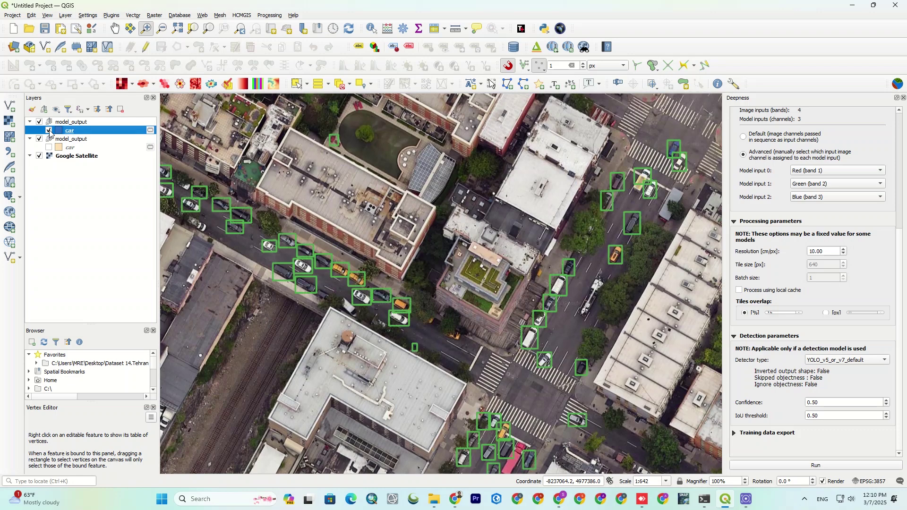
pyautogui.click(49, 148)
pyautogui.click(49, 148)
# Step: Zoom out, pan to another NYC intersection, and zoom in on the crowded parking lot
pyautogui.scroll(-1, 553, 289)
pyautogui.scroll(-1, 553, 289)
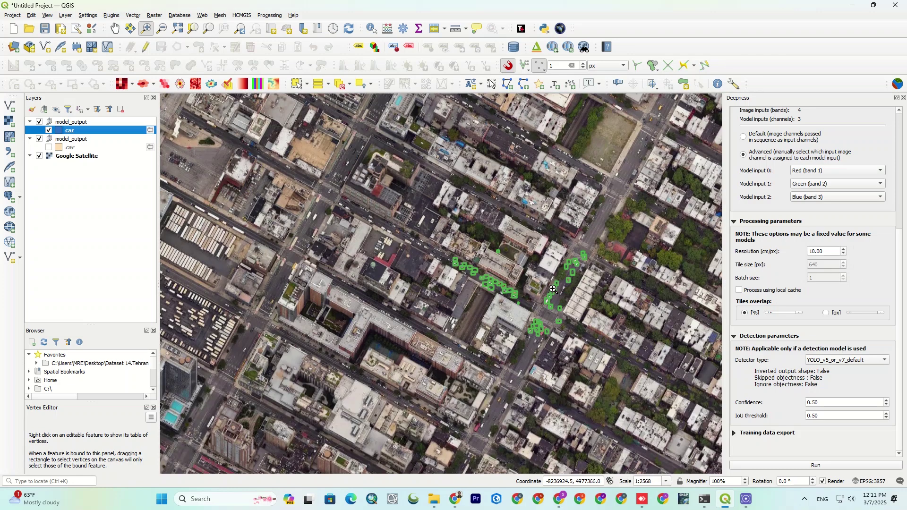
pyautogui.scroll(-1, 478, 259)
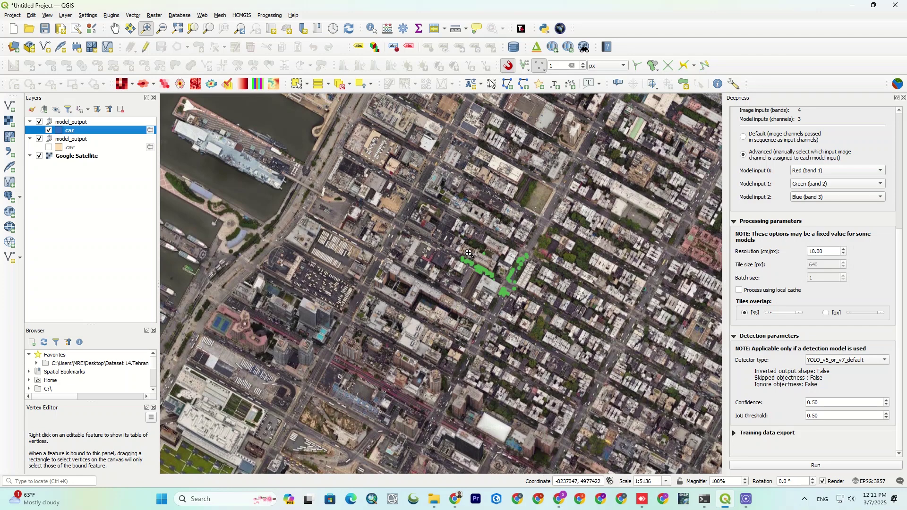
pyautogui.moveTo(406, 432); pyautogui.dragTo(298, 123)
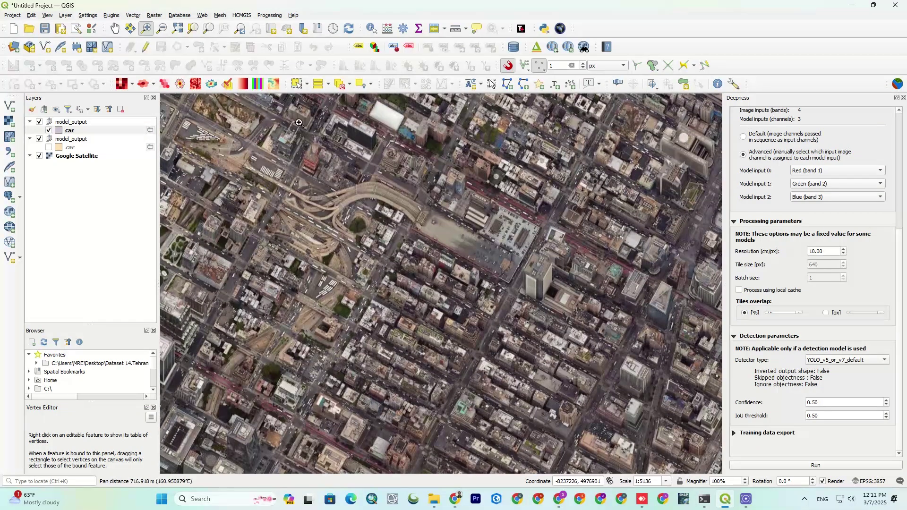
pyautogui.moveTo(301, 386); pyautogui.dragTo(353, 291)
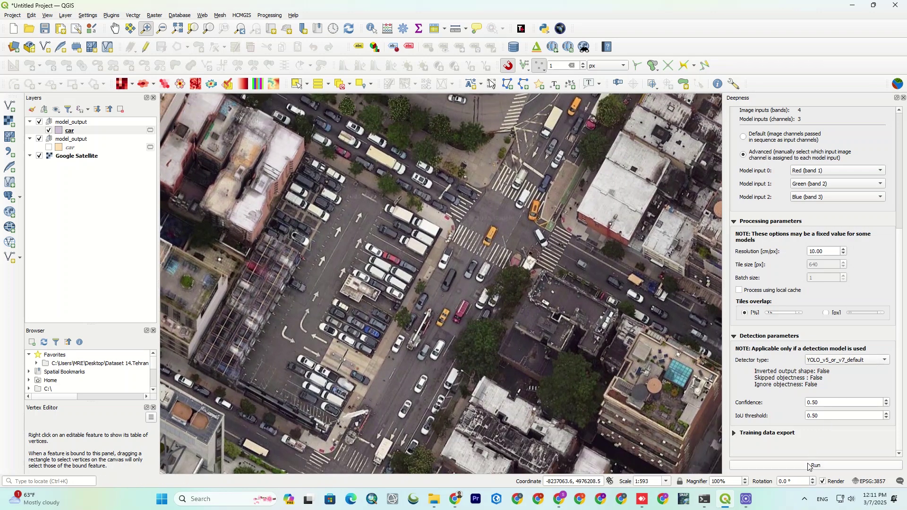
# Step: Run Deepness car detection on the parking lot (113 cars) and outline the new layer in blue
pyautogui.click(810, 466)
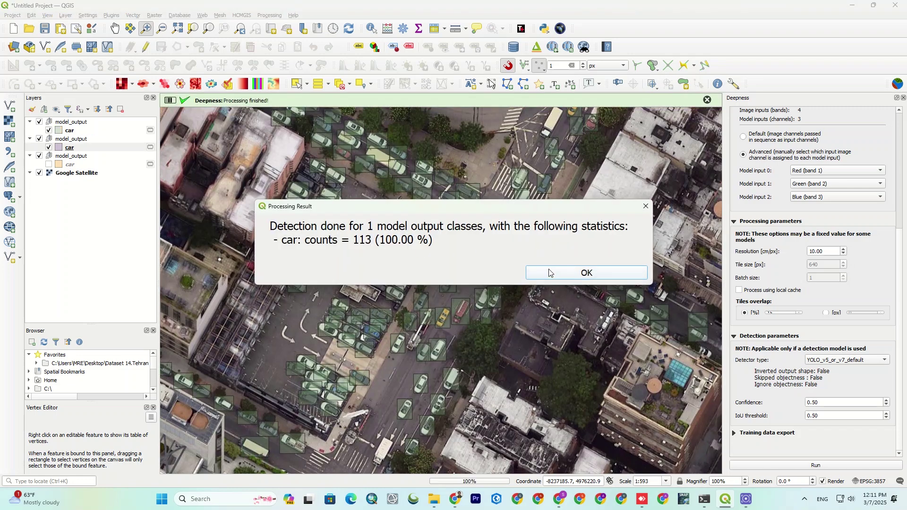
pyautogui.click(549, 273)
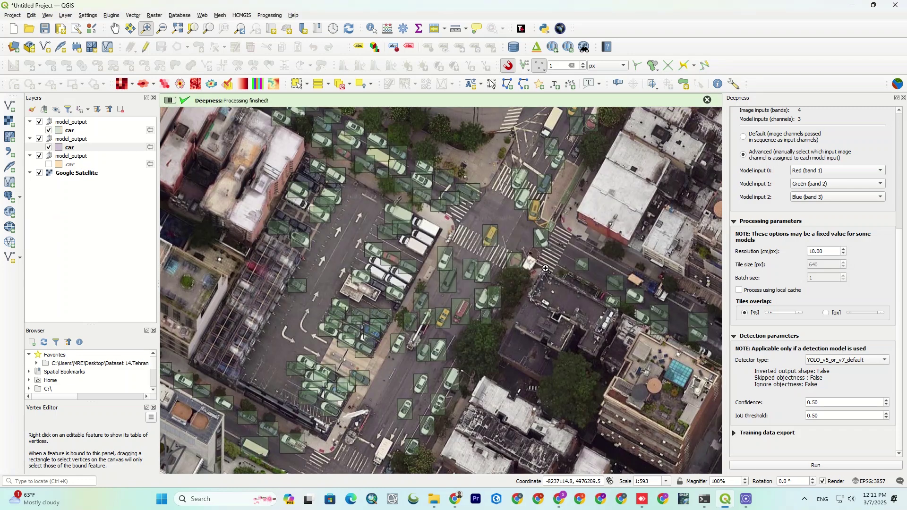
pyautogui.doubleClick(59, 132)
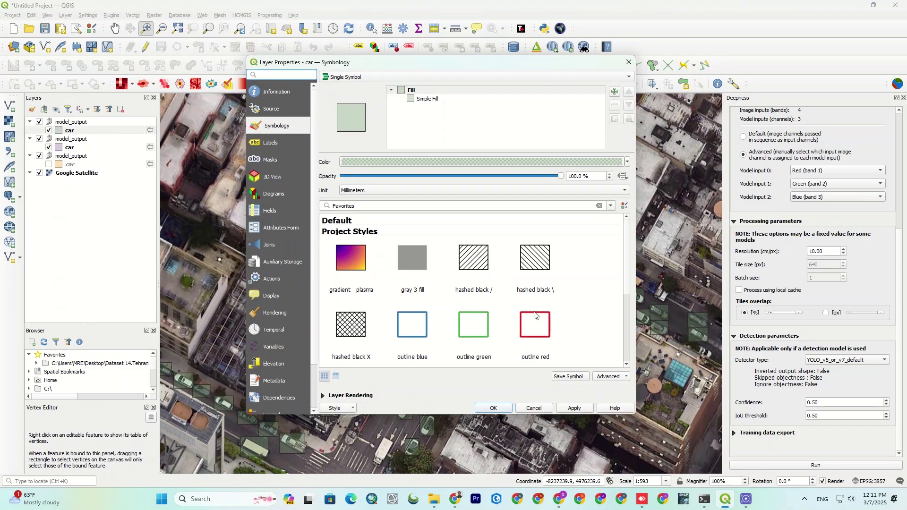
pyautogui.click(427, 332)
pyautogui.click(494, 408)
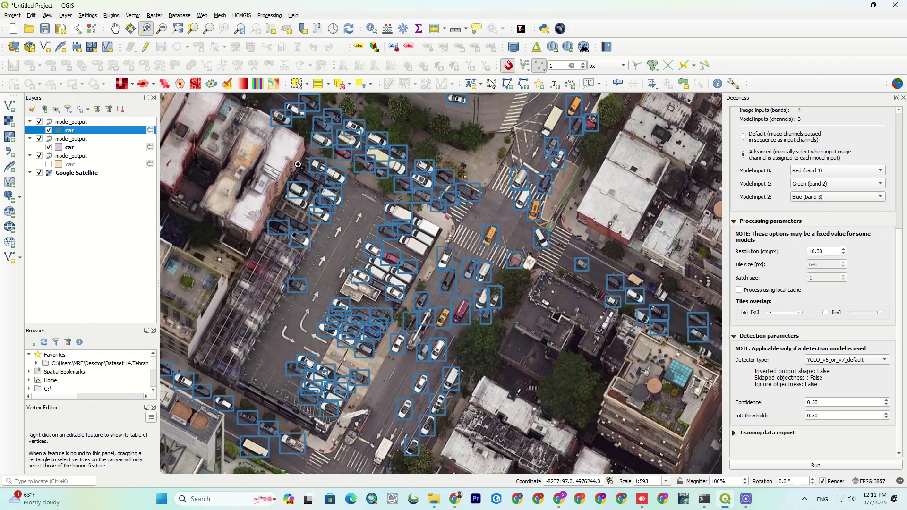
# Step: Pan past the round arena and zoom to 1:593 on the car-packed rooftop parking lot
pyautogui.scroll(-1, 364, 133)
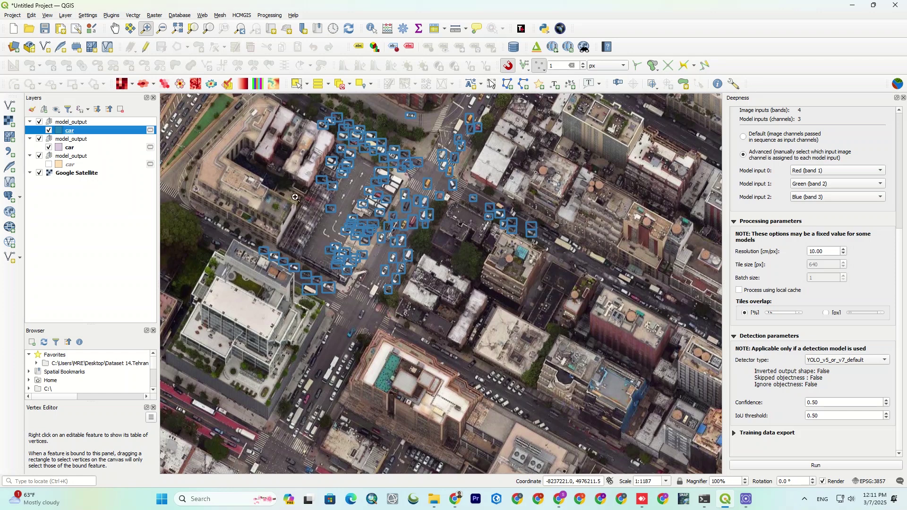
pyautogui.moveTo(295, 197); pyautogui.dragTo(493, 339)
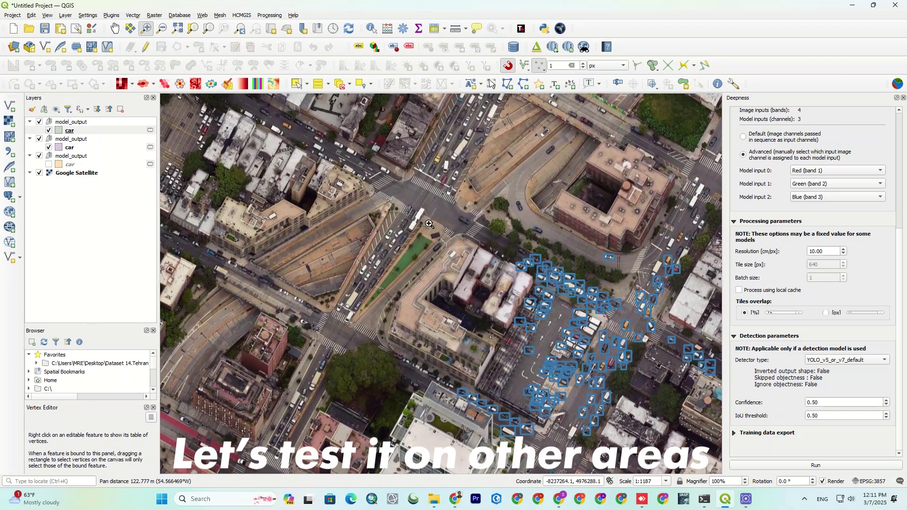
pyautogui.moveTo(428, 224); pyautogui.dragTo(455, 299)
pyautogui.scroll(-1, 414, 237)
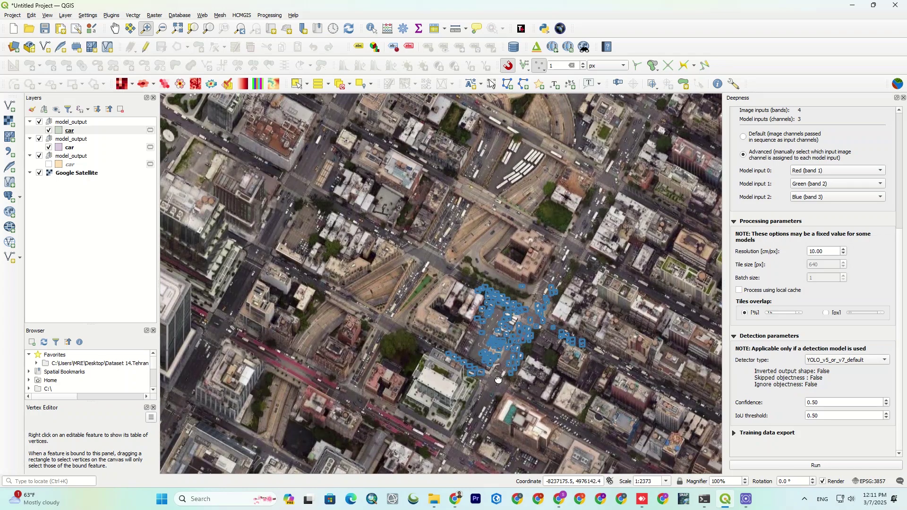
pyautogui.moveTo(500, 380); pyautogui.dragTo(355, 204)
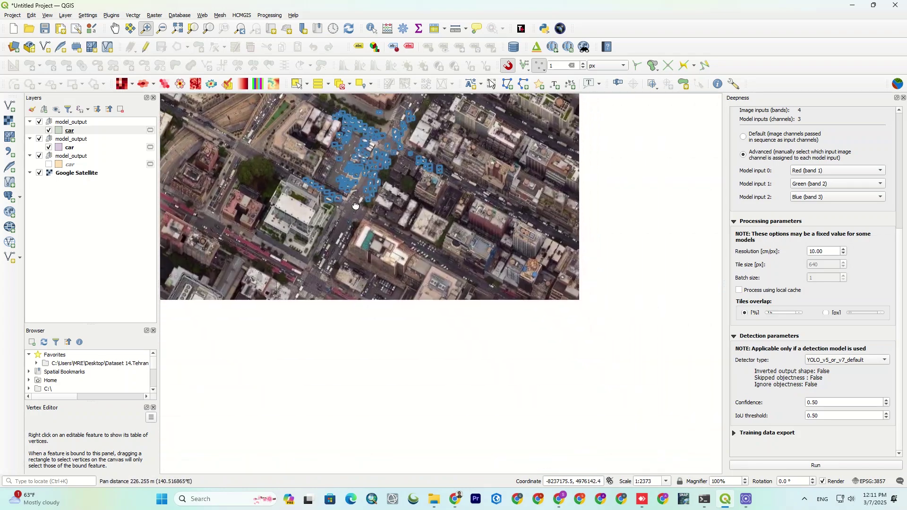
pyautogui.moveTo(593, 437); pyautogui.dragTo(469, 246)
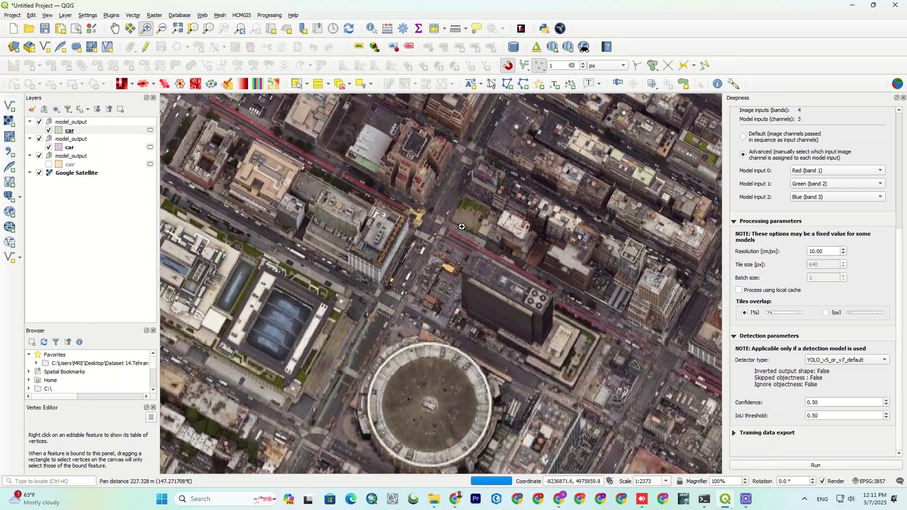
pyautogui.moveTo(492, 348); pyautogui.dragTo(414, 276)
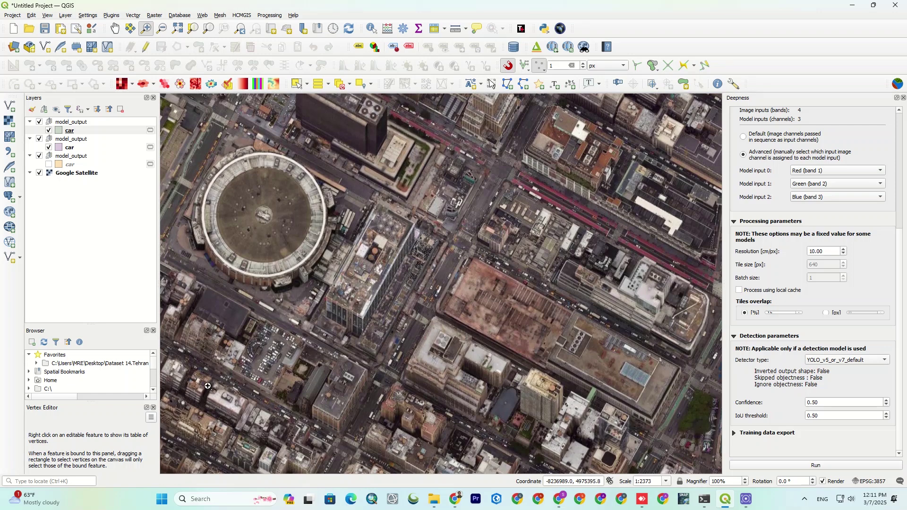
pyautogui.scroll(2, 234, 379)
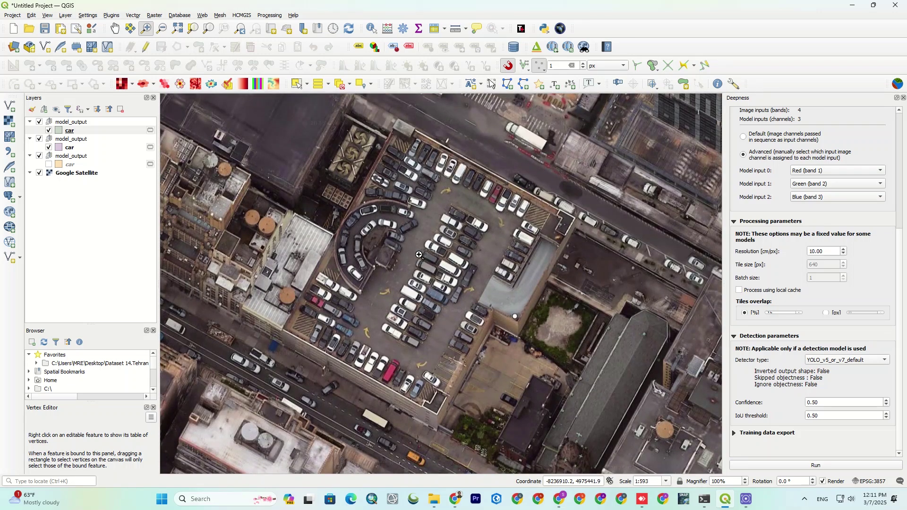
# Step: Run Deepness car detection on the rooftop lot (130 cars) and outline the new layer in green
pyautogui.click(848, 465)
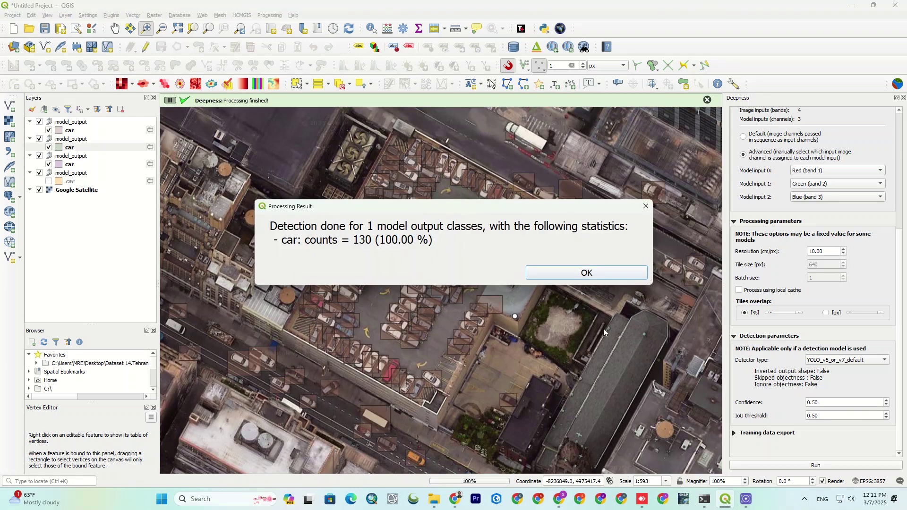
pyautogui.click(558, 271)
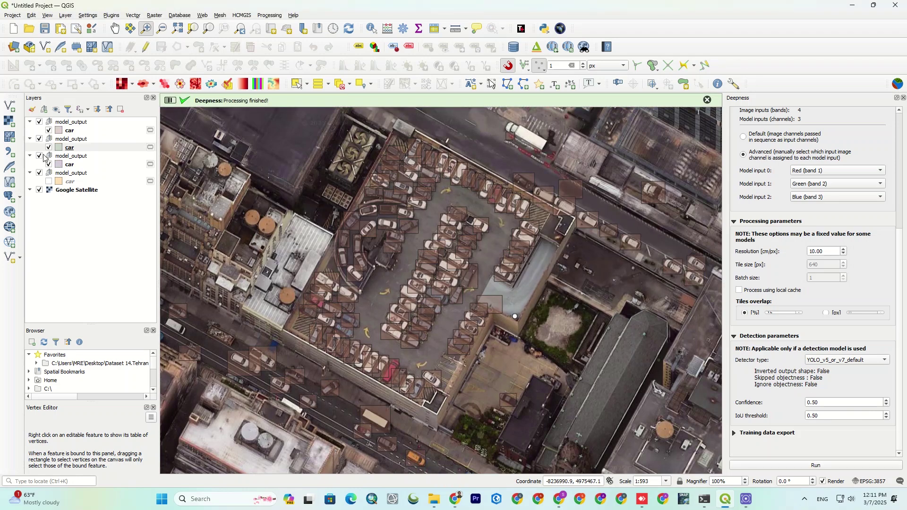
pyautogui.doubleClick(58, 133)
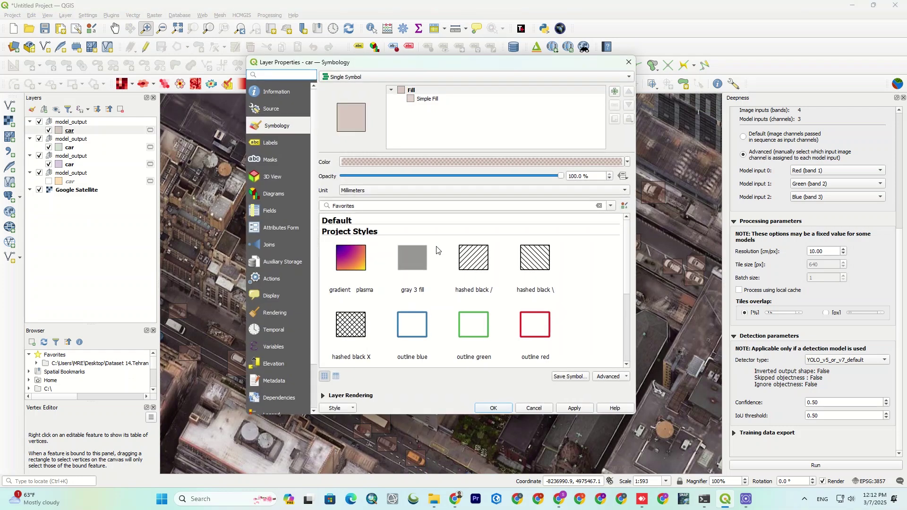
pyautogui.click(476, 334)
pyautogui.click(504, 410)
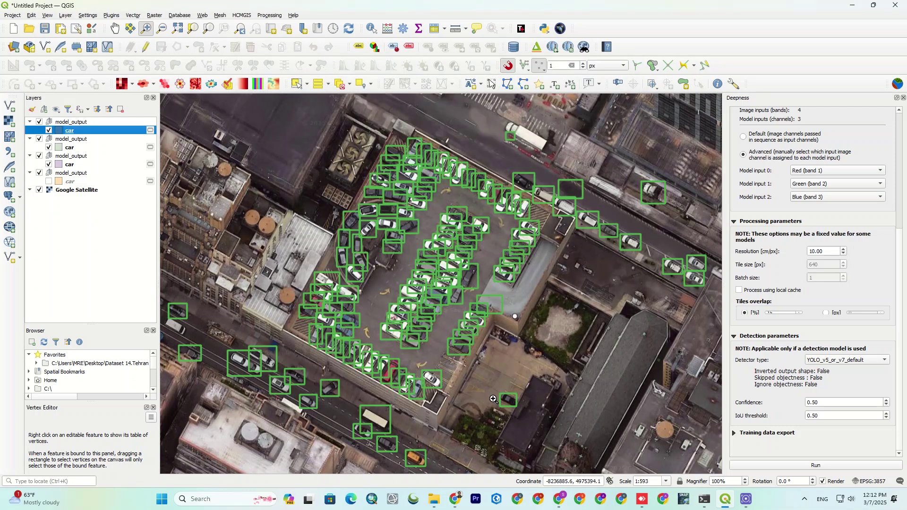
# Step: Toggle the green car layer off and on to compare with the imagery, then nudge the map
pyautogui.click(49, 131)
pyautogui.click(49, 131)
pyautogui.click(49, 130)
pyautogui.click(48, 131)
pyautogui.click(49, 131)
pyautogui.click(49, 131)
pyautogui.moveTo(538, 236)
pyautogui.mouseDown()
pyautogui.moveTo(556, 245)
pyautogui.moveTo(546, 235)
pyautogui.mouseUp()
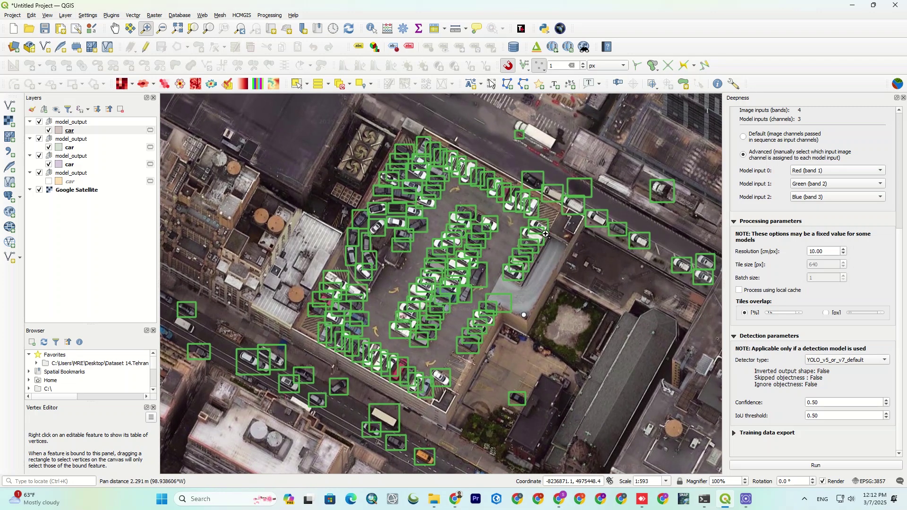
# Step: Pan to the residential block and zoom to 1:448 on the parked-car street by the cross-shaped tower
pyautogui.scroll(-2, 488, 244)
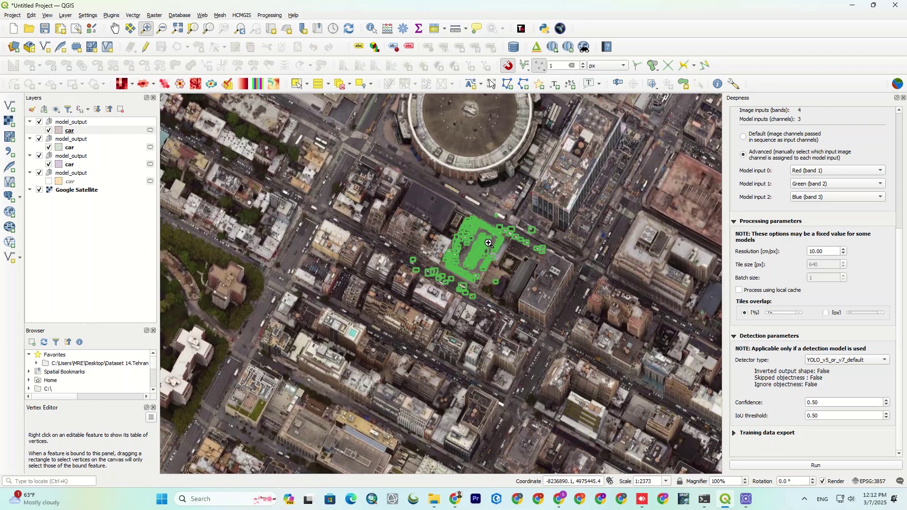
pyautogui.scroll(-1, 465, 238)
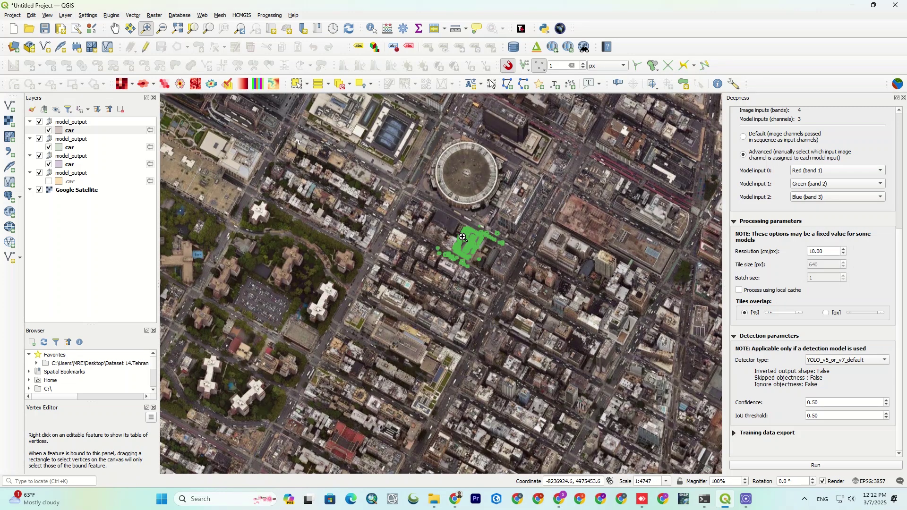
pyautogui.scroll(2, 179, 313)
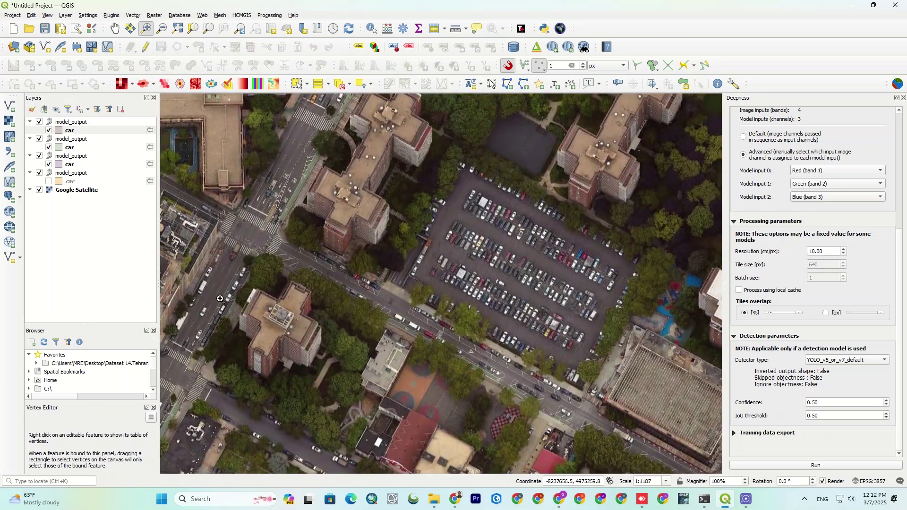
pyautogui.scroll(-1, 220, 298)
pyautogui.moveTo(220, 298); pyautogui.dragTo(380, 327)
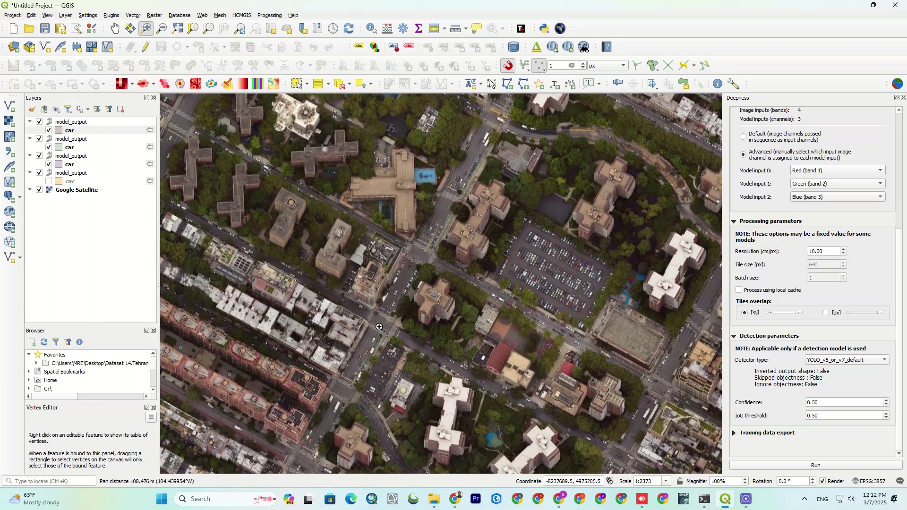
pyautogui.scroll(1, 379, 326)
pyautogui.scroll(-2, 379, 324)
pyautogui.scroll(1, 378, 322)
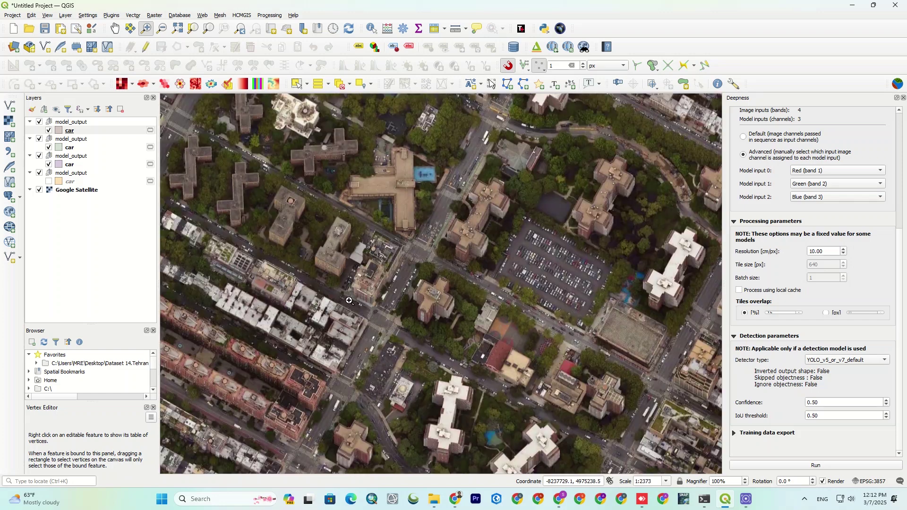
pyautogui.moveTo(259, 238); pyautogui.dragTo(461, 384)
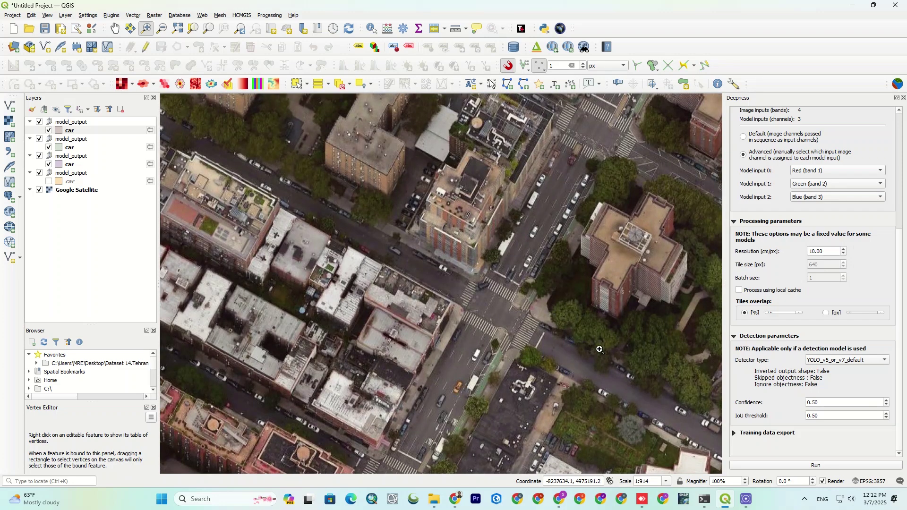
pyautogui.moveTo(693, 329); pyautogui.dragTo(437, 142)
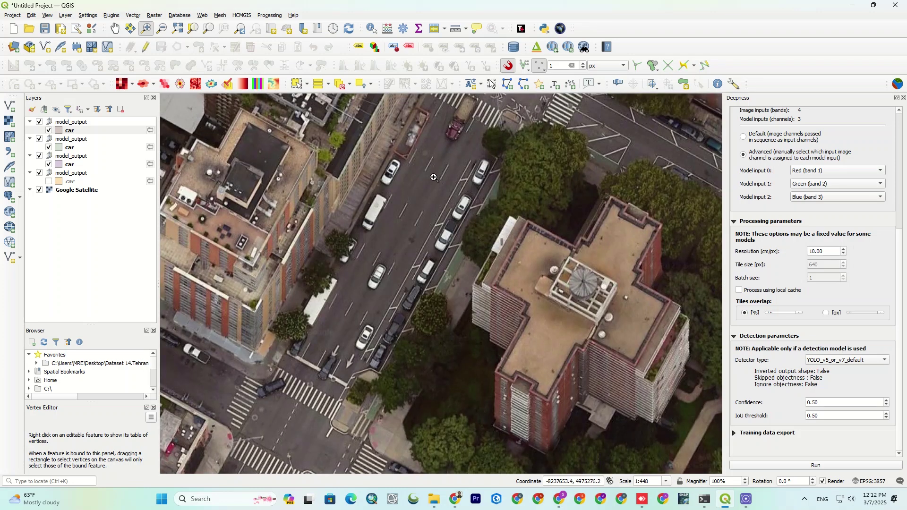
# Step: Run Deepness car detection on the street view and outline the new car layer in red
pyautogui.click(808, 466)
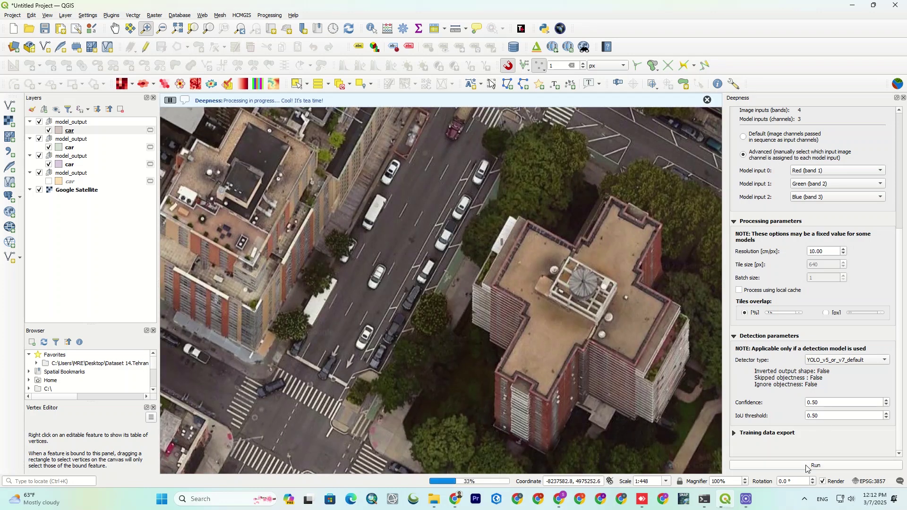
pyautogui.click(614, 272)
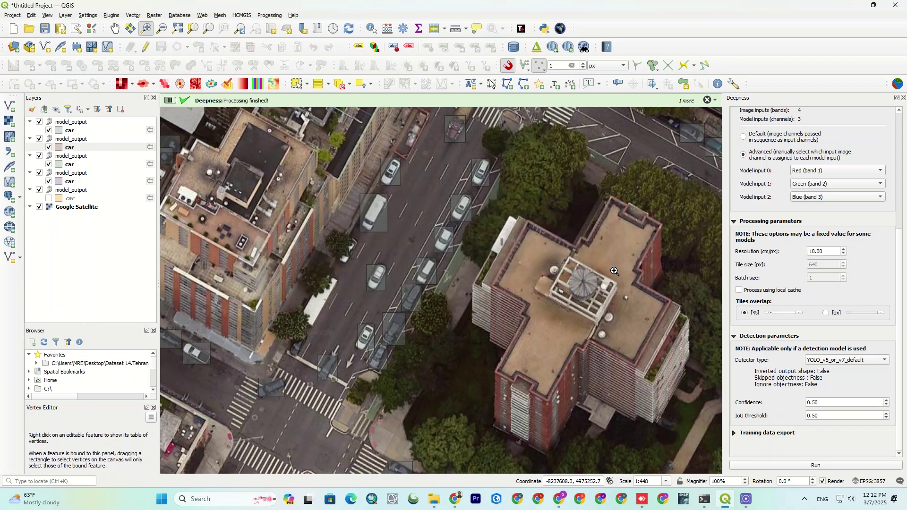
pyautogui.click(59, 133)
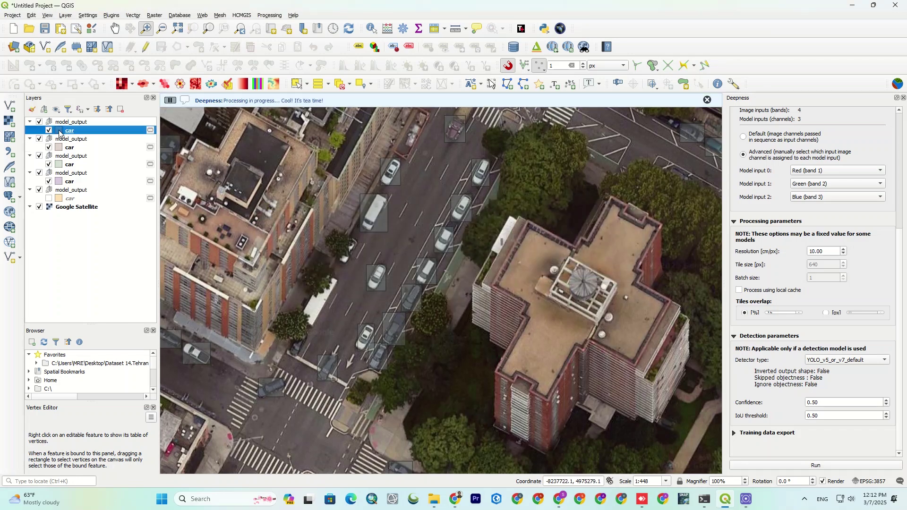
pyautogui.click(533, 322)
pyautogui.click(492, 407)
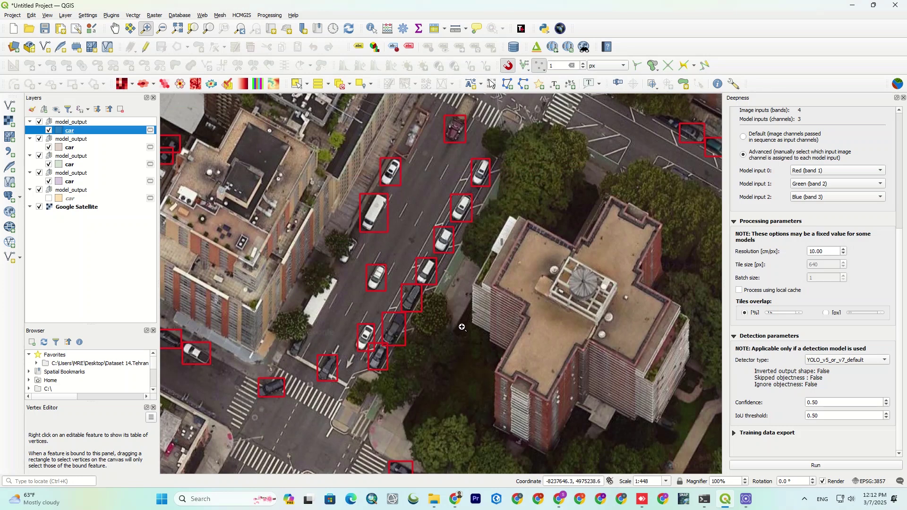
# Step: Shift the view left, rerun detection (23 cars), hide two older layers, and outline the newest in red
pyautogui.moveTo(462, 322); pyautogui.dragTo(358, 313)
pyautogui.click(787, 466)
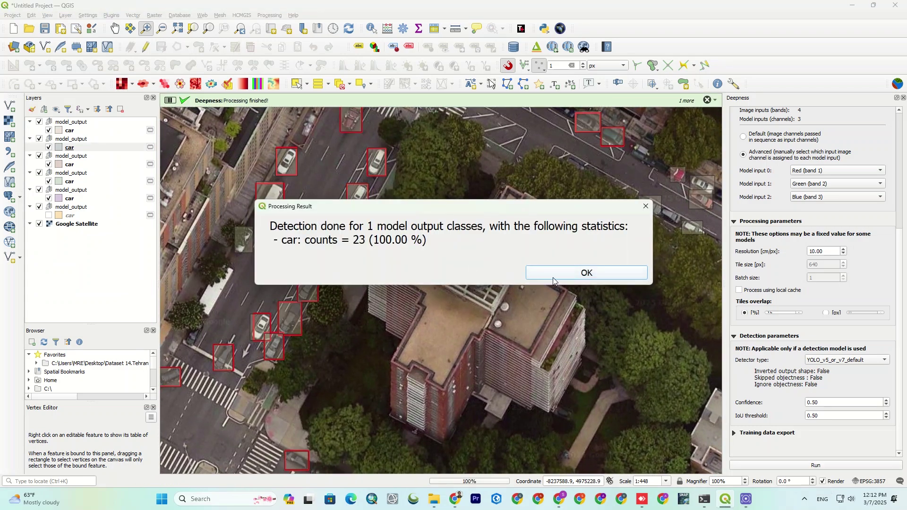
pyautogui.click(556, 277)
pyautogui.click(40, 139)
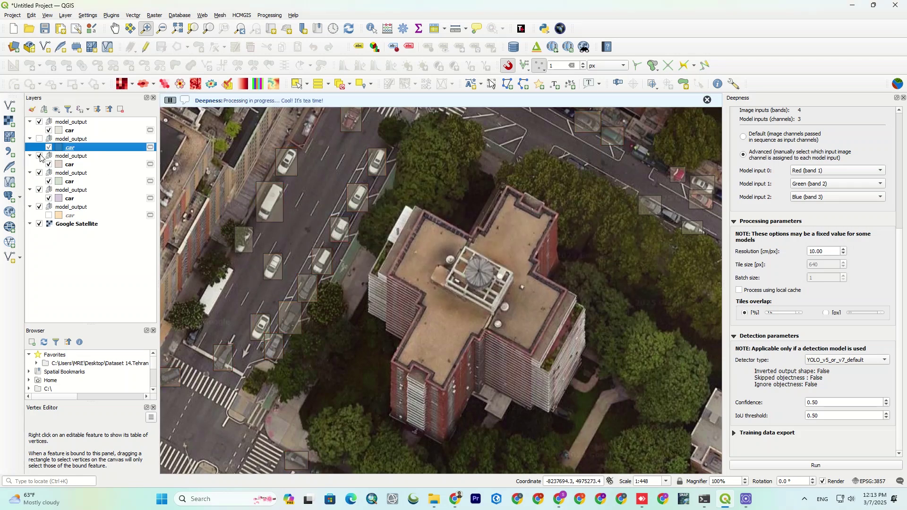
pyautogui.click(40, 190)
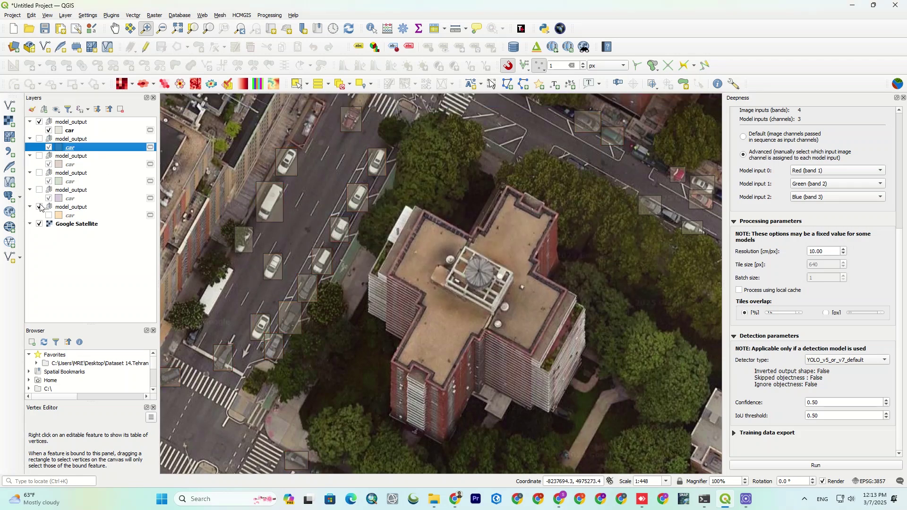
pyautogui.click(58, 132)
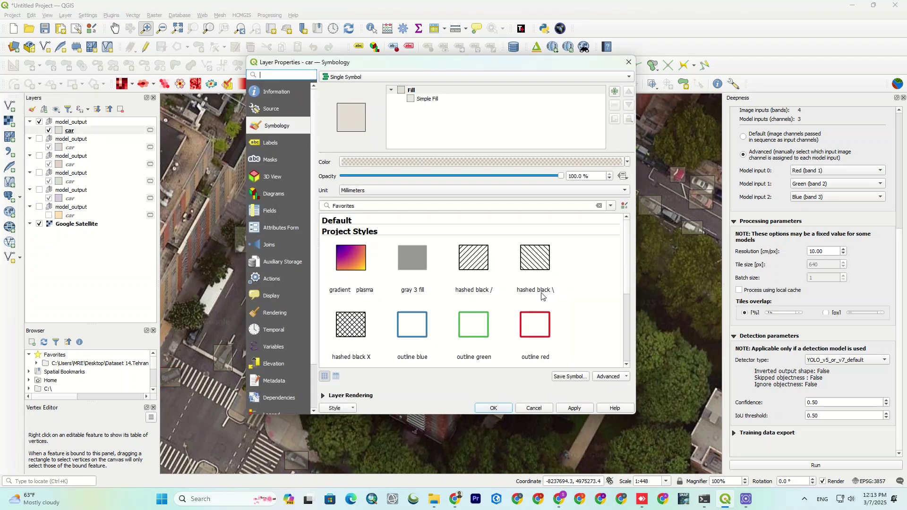
pyautogui.click(534, 355)
pyautogui.click(491, 405)
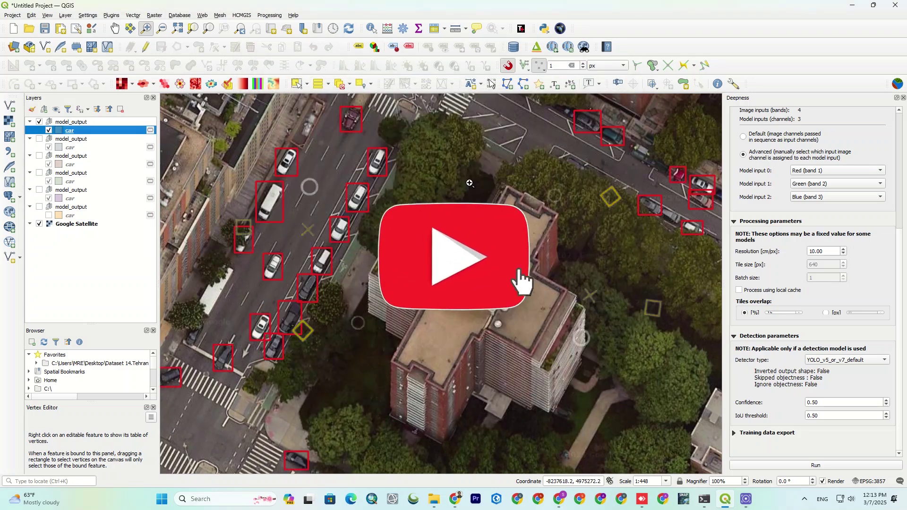